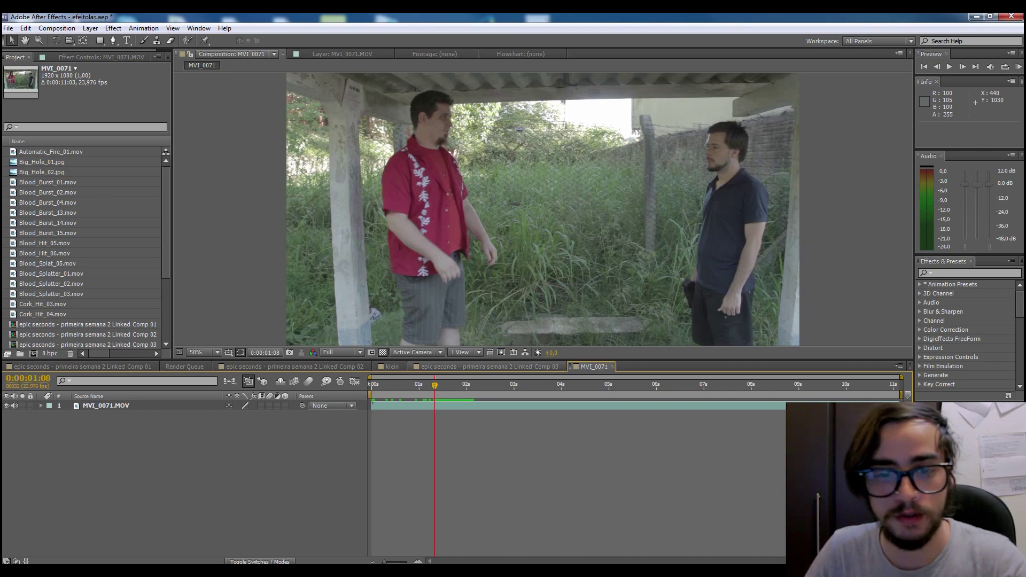
# - Switch to the Linked Comp 03 example composition, which shows the muzzle flash
pyautogui.click(489, 367)
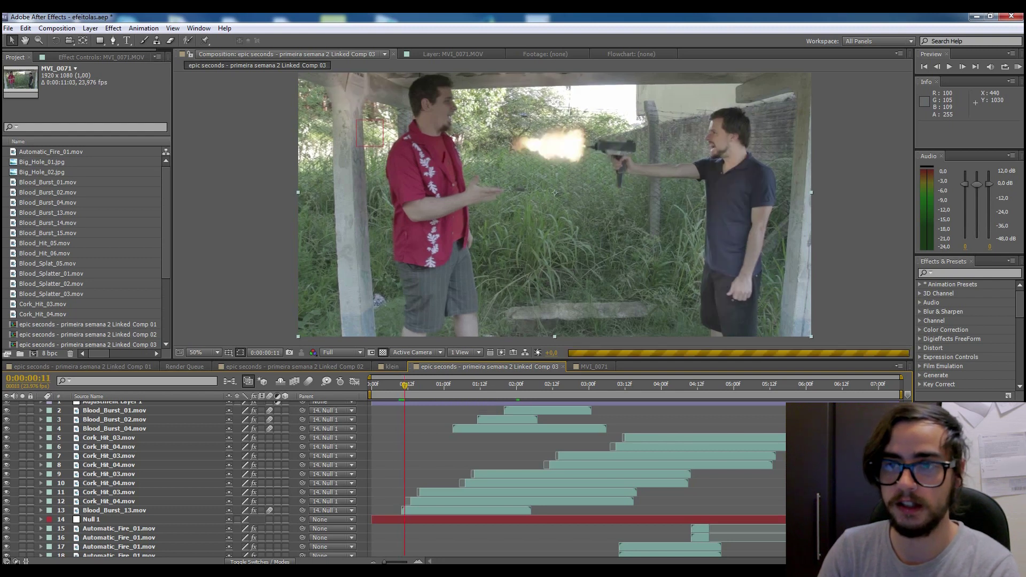
# - Step through the Linked Comp 03 flash frames, then return to the MVI_0071 composition
pyautogui.press('pageup')
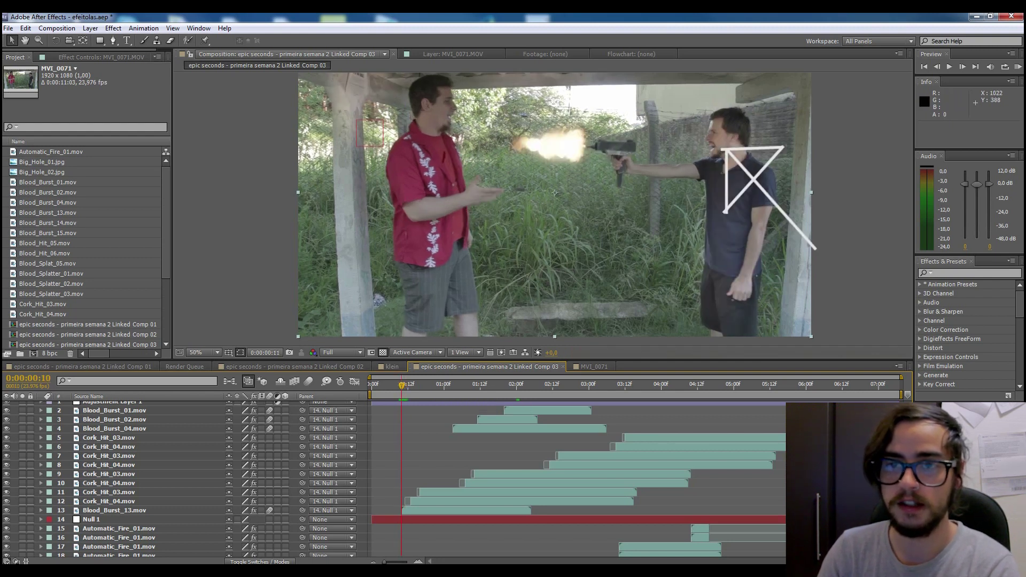
pyautogui.press('pagedown')
pyautogui.press('pageup')
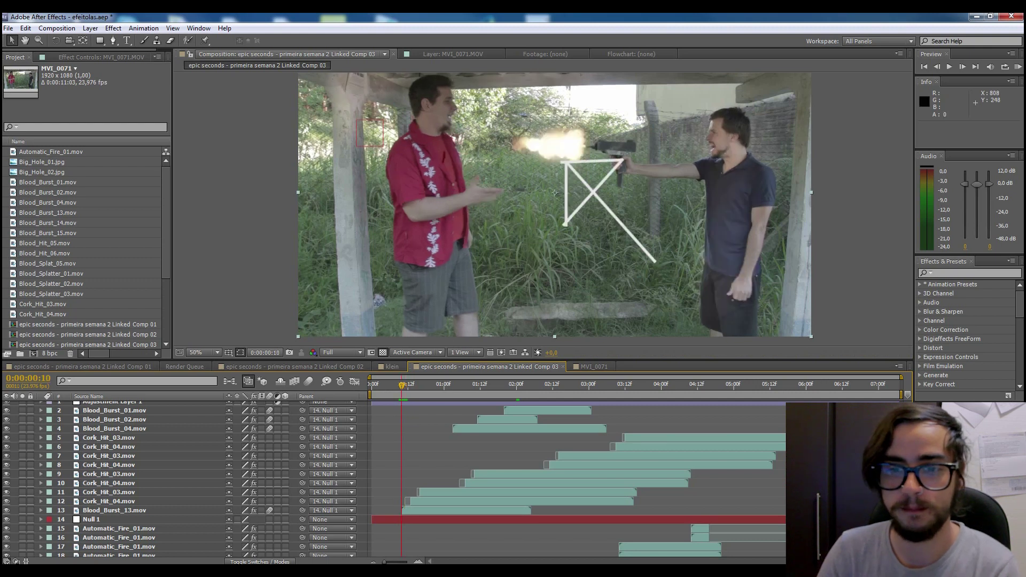
pyautogui.click(594, 367)
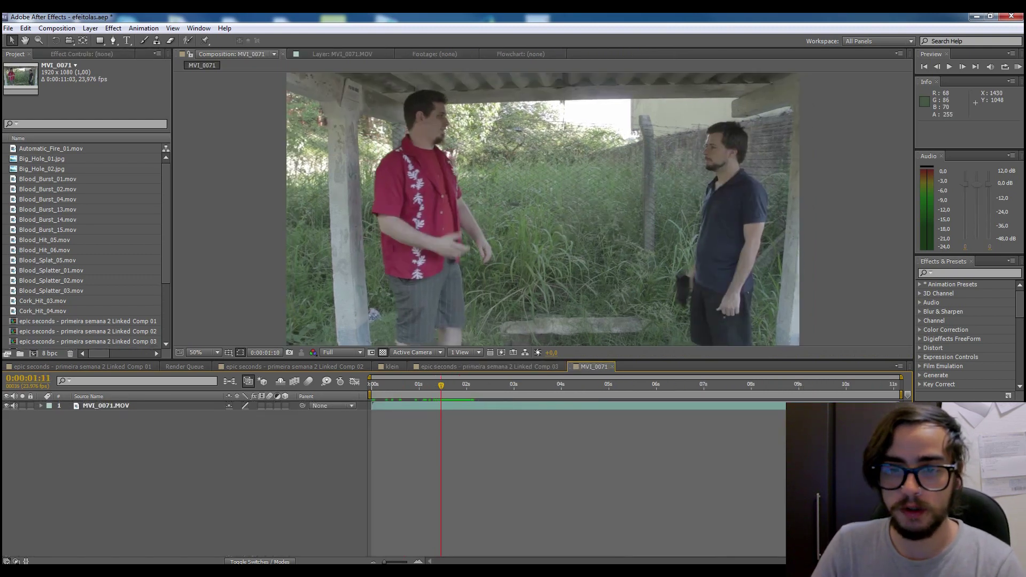
# - Move the playhead to 0:00:01:21, where the man aims, then open and dismiss the File menu
pyautogui.moveTo(434, 386); pyautogui.dragTo(462, 386)
pyautogui.press('pageup')
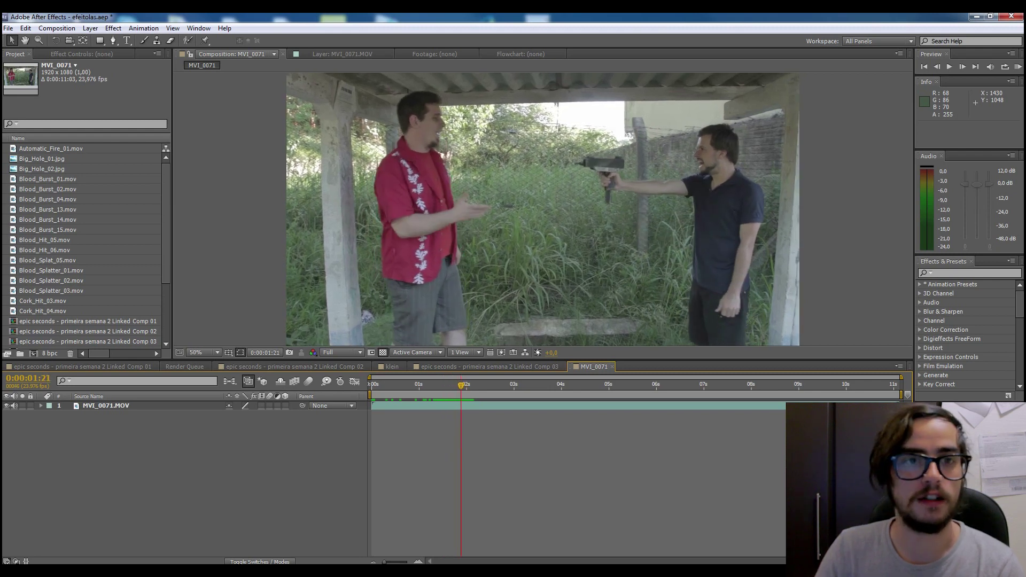
pyautogui.hotkey('alt', 'f')
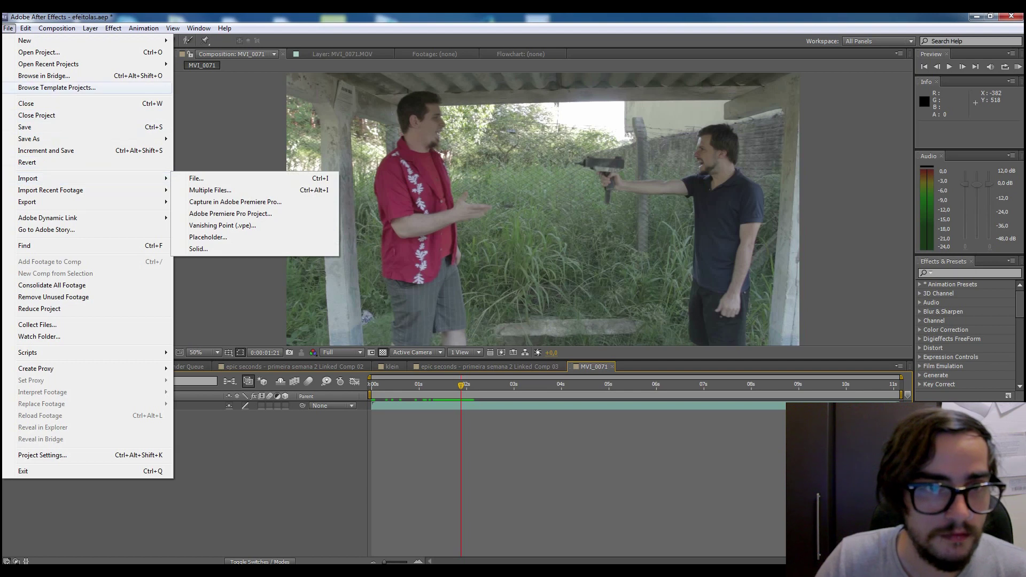
pyautogui.press('Escape')
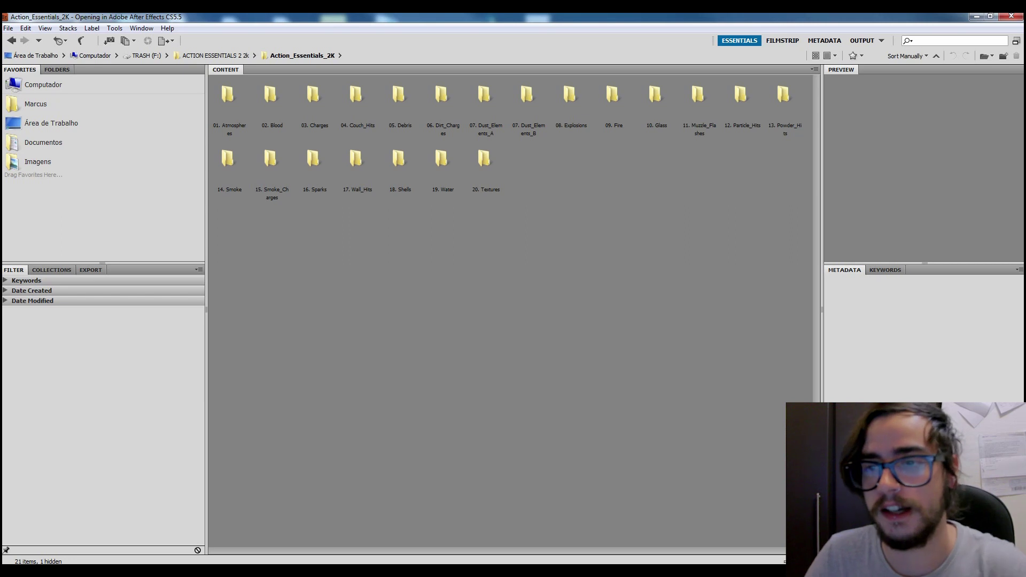
# - In Bridge, open the 11. Muzzle_Flashes folder and preview Automatic_Fire_01.mov
pyautogui.click(698, 96)
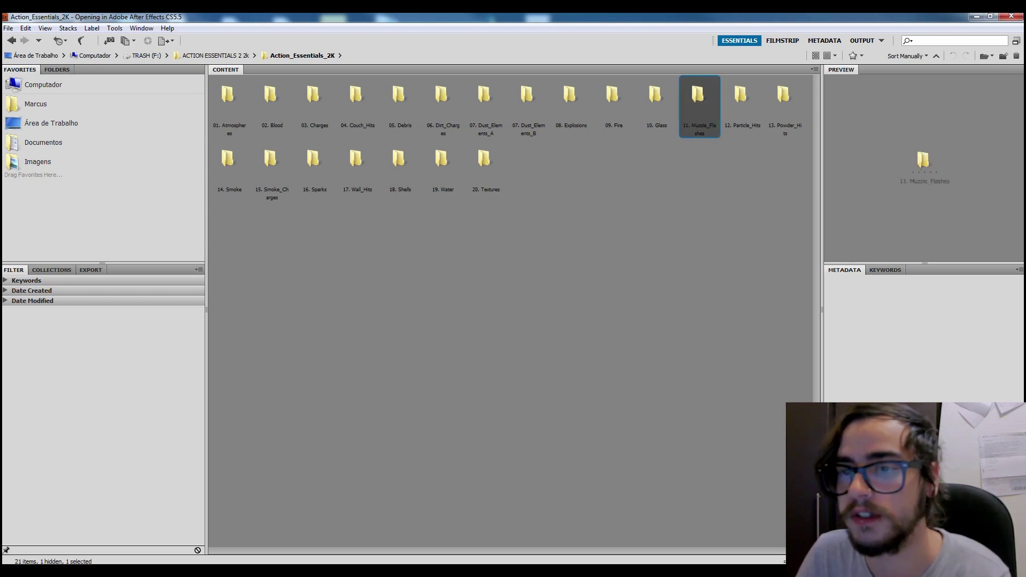
pyautogui.doubleClick(698, 96)
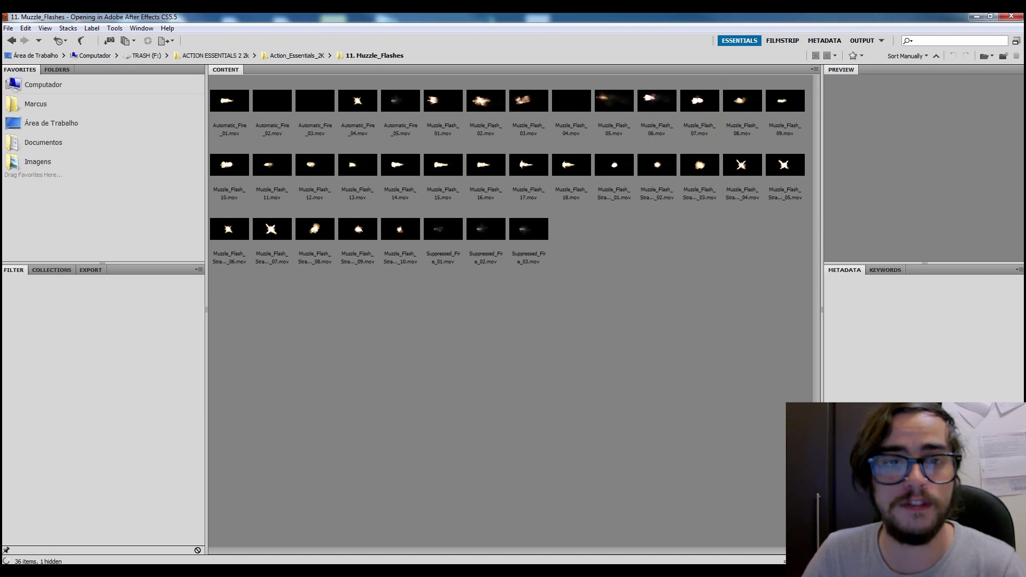
pyautogui.click(229, 100)
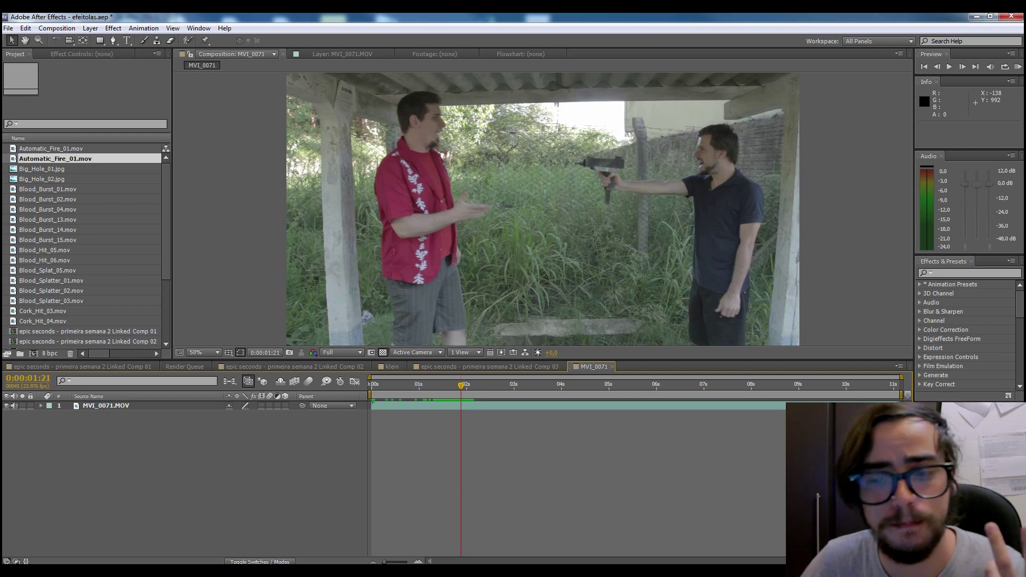
# - Place Automatic_Fire_01.mov as a layer above MVI_0071.MOV, starting at the playhead
pyautogui.moveTo(53, 159)
pyautogui.mouseDown()
pyautogui.moveTo(434, 390)
pyautogui.moveTo(432, 399)
pyautogui.mouseUp()
pyautogui.click(431, 406)
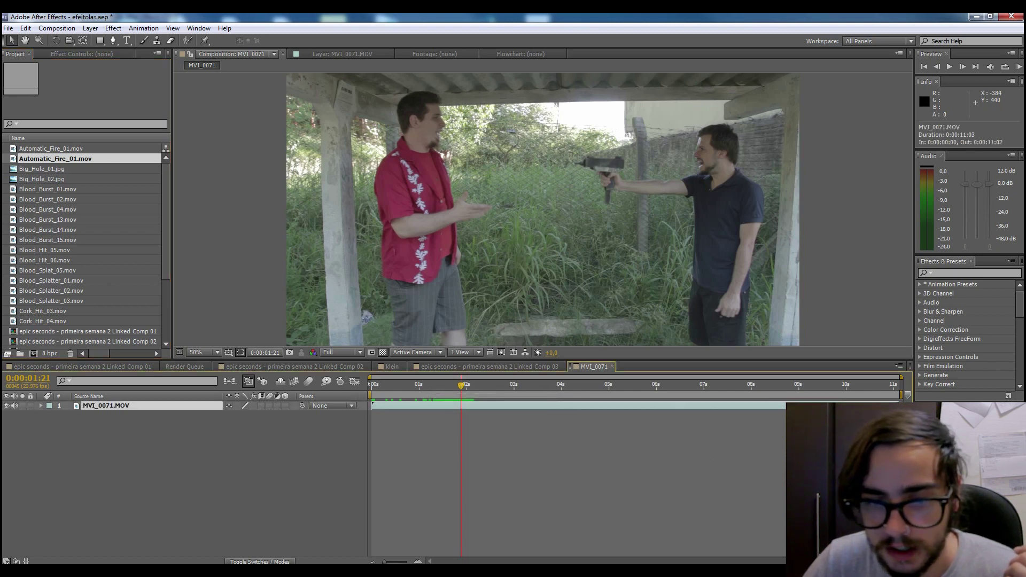
pyautogui.moveTo(53, 161); pyautogui.dragTo(464, 404)
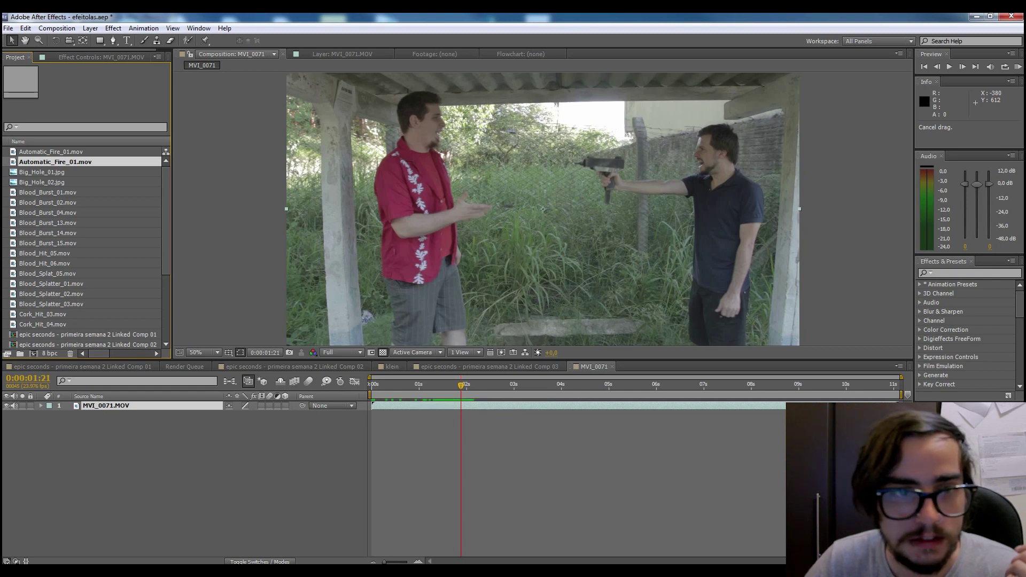
pyautogui.moveTo(62, 284); pyautogui.dragTo(213, 408)
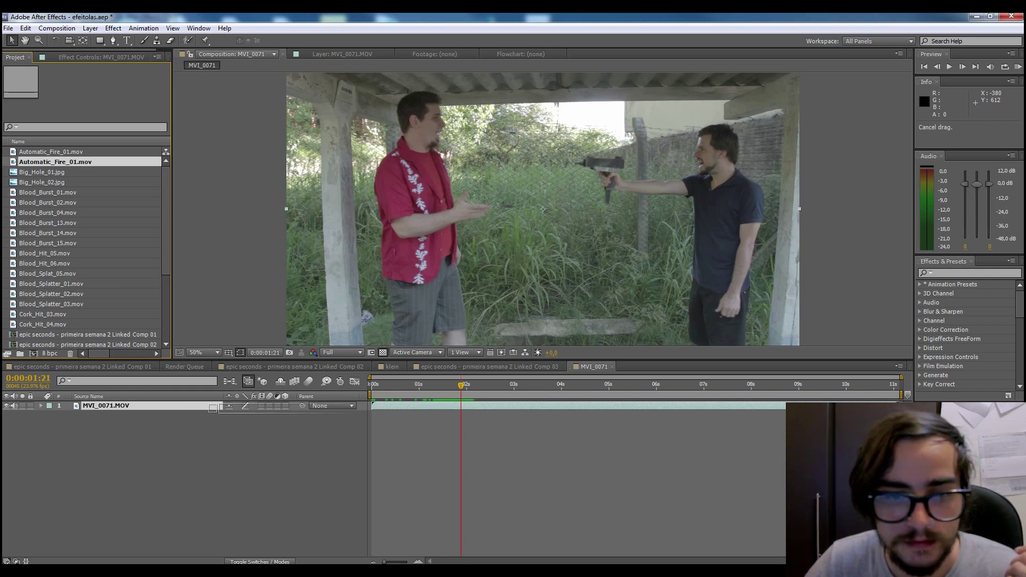
pyautogui.press('Escape')
pyautogui.moveTo(54, 152); pyautogui.dragTo(409, 405)
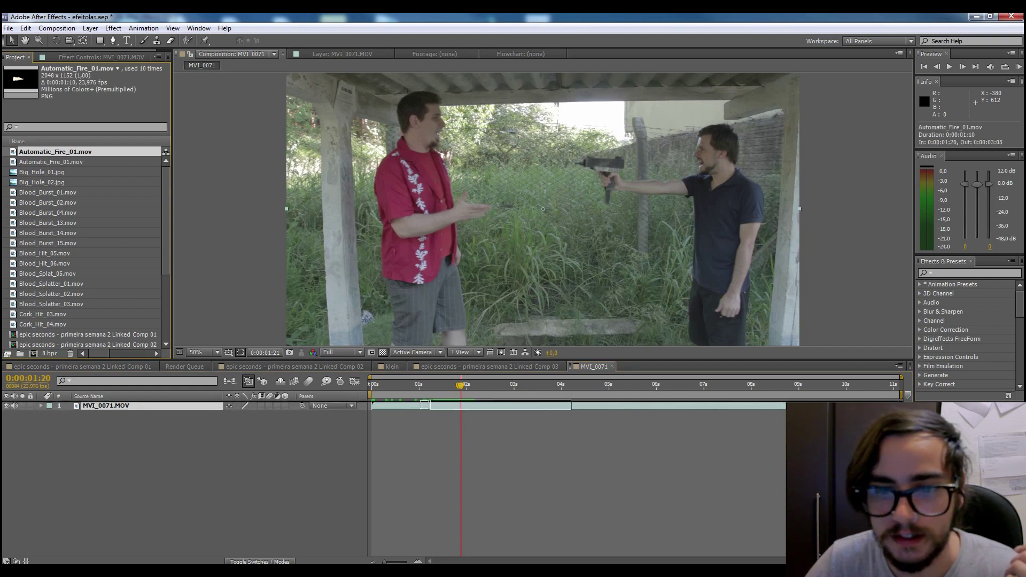
pyautogui.moveTo(426, 404); pyautogui.dragTo(461, 405)
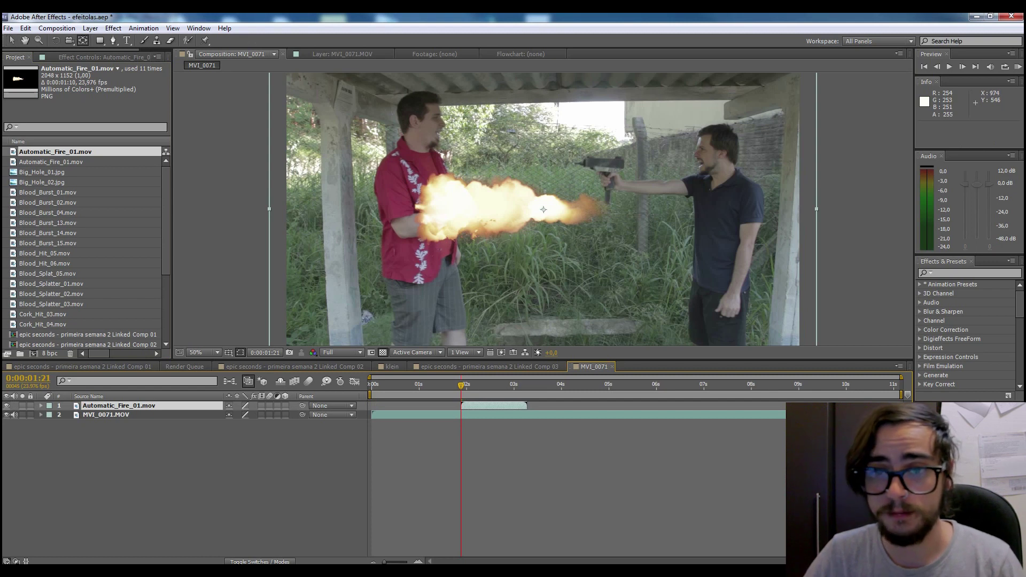
# - Rotate the fire to point left and move its origin onto the gun muzzle
pyautogui.moveTo(544, 209)
pyautogui.mouseDown()
pyautogui.moveTo(394, 210)
pyautogui.moveTo(415, 210)
pyautogui.mouseUp()
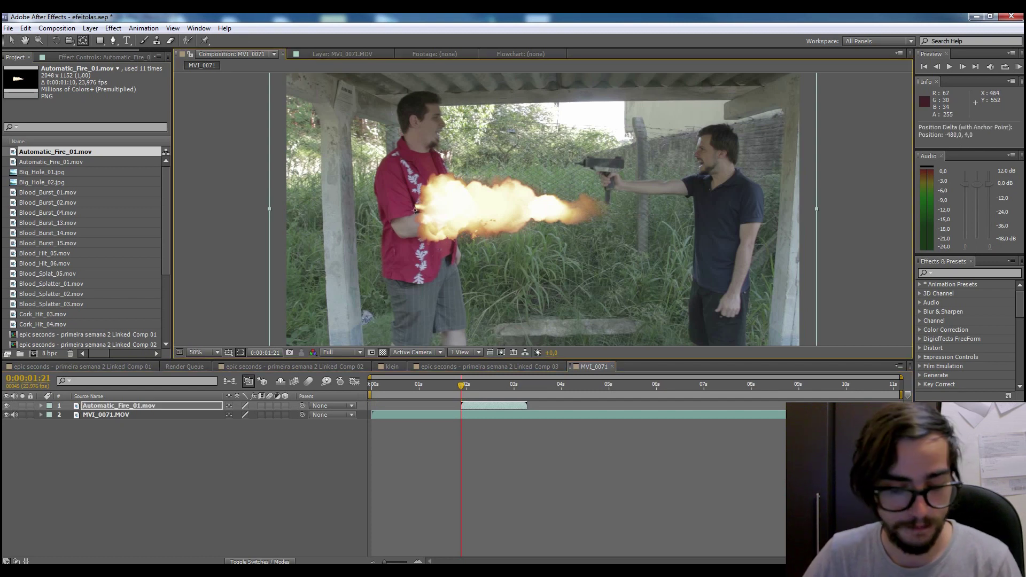
pyautogui.press('w')
pyautogui.moveTo(495, 228); pyautogui.dragTo(333, 202)
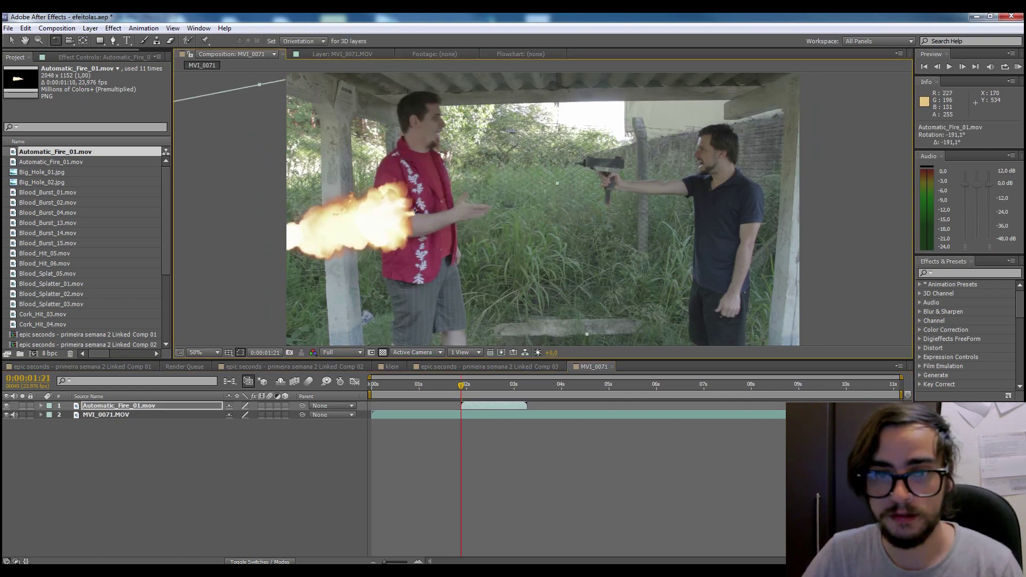
pyautogui.press('v')
pyautogui.moveTo(415, 210)
pyautogui.mouseDown()
pyautogui.moveTo(585, 192)
pyautogui.moveTo(573, 163)
pyautogui.mouseUp()
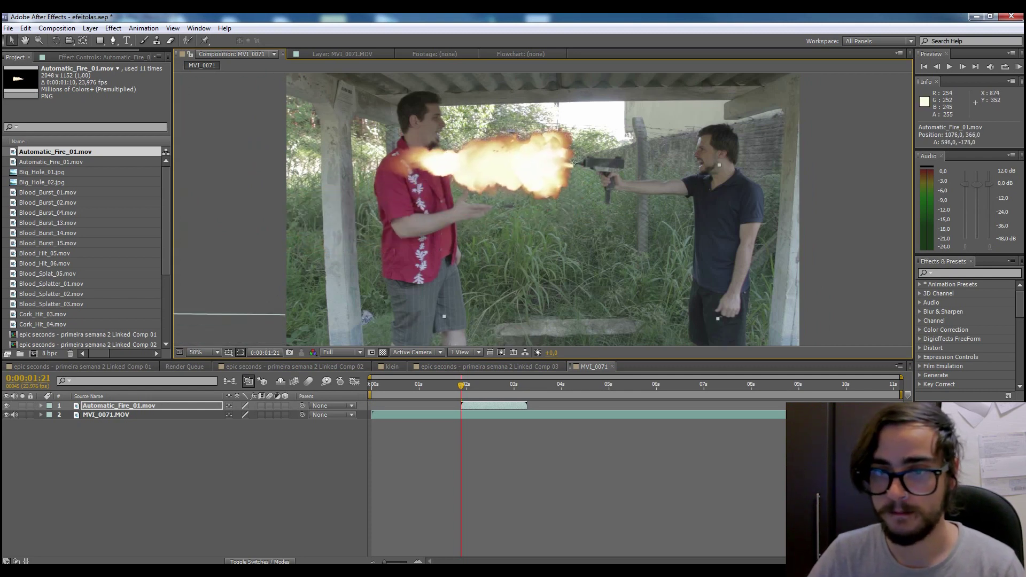
pyautogui.press('w')
pyautogui.moveTo(573, 162); pyautogui.dragTo(576, 160)
pyautogui.press('v')
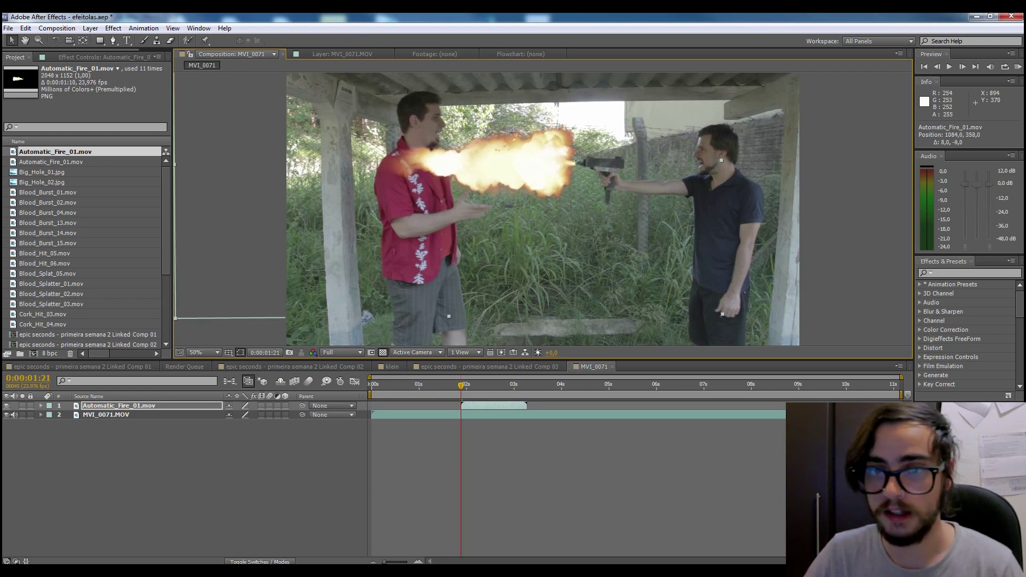
# - Scale the fire to 40% and set a Position keyframe at 1084.0,358.0
pyautogui.press('s')
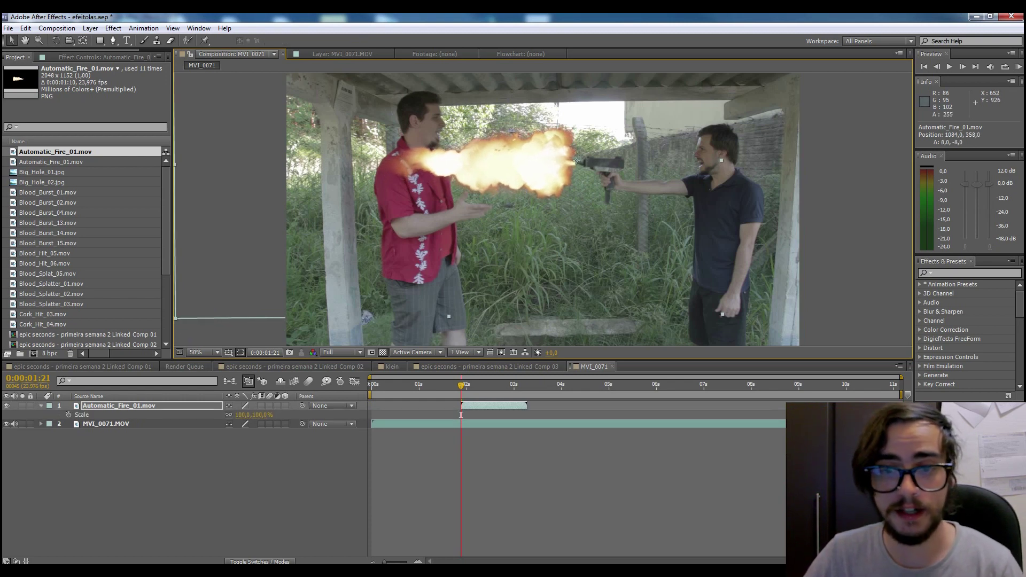
pyautogui.moveTo(243, 414)
pyautogui.mouseDown()
pyautogui.moveTo(224, 415)
pyautogui.moveTo(247, 414)
pyautogui.mouseUp()
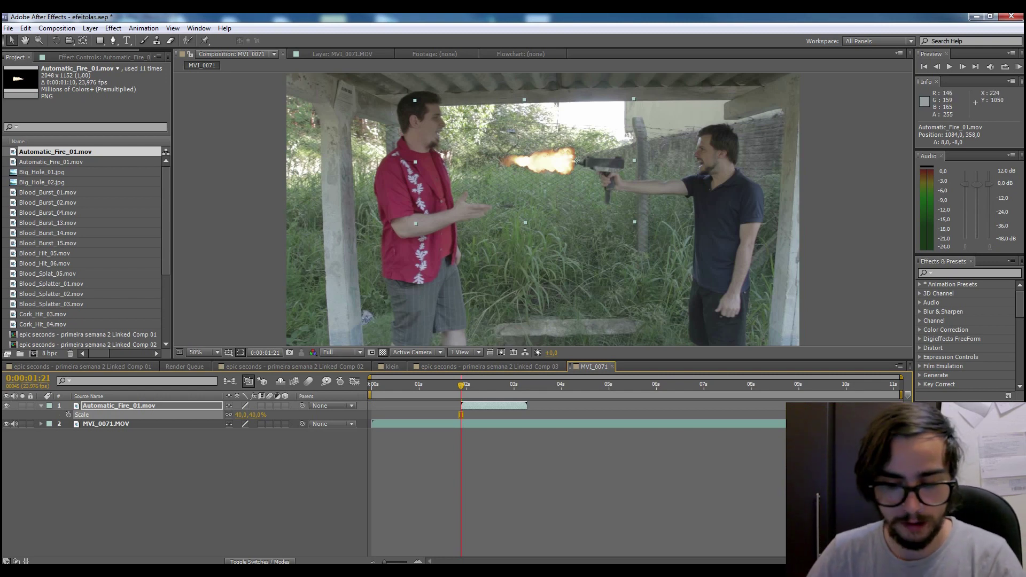
pyautogui.press('p')
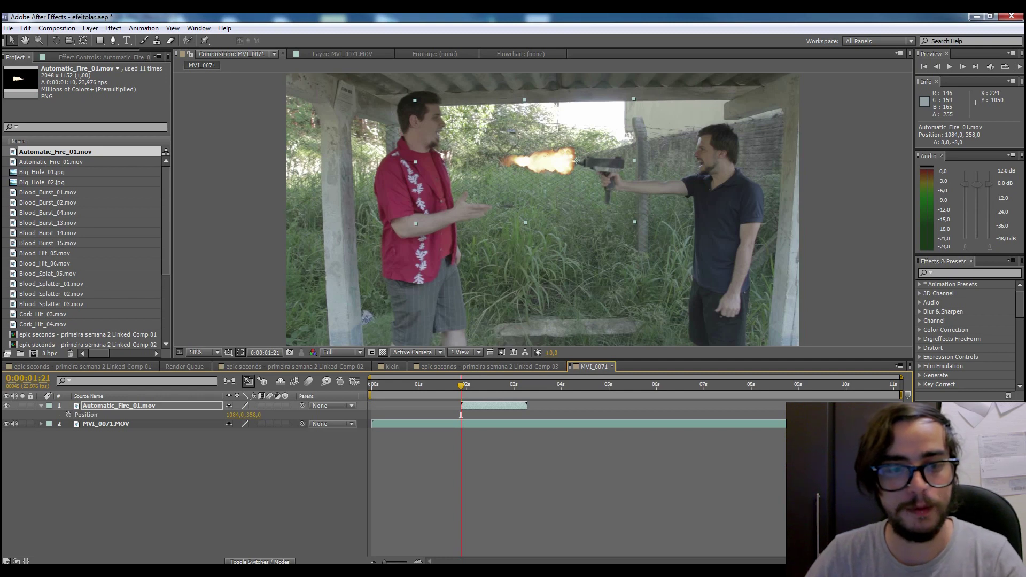
pyautogui.click(68, 415)
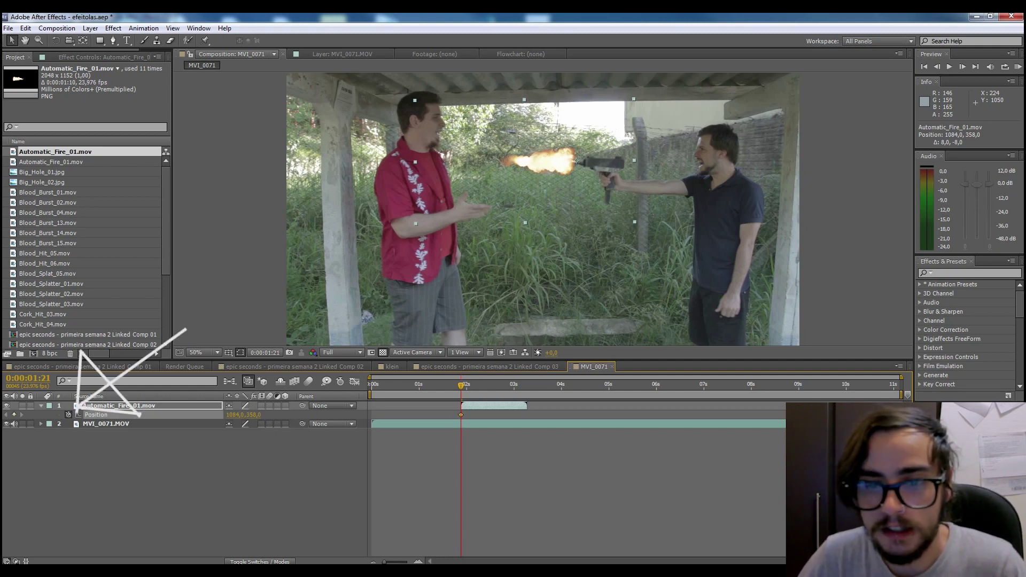
pyautogui.moveTo(901, 377); pyautogui.dragTo(720, 376)
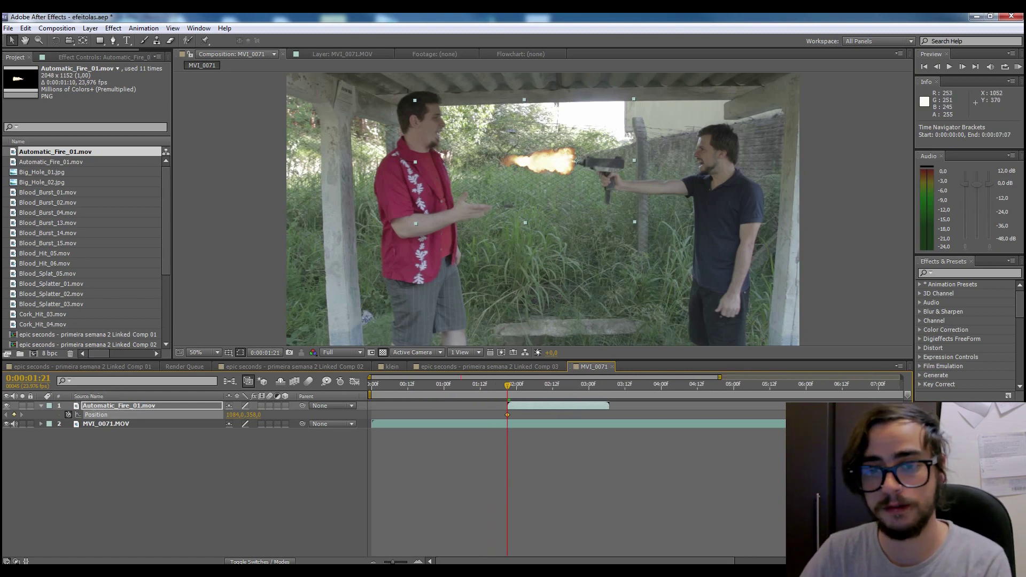
# - Keyframe the flash onto the gun barrel at 2:00, 2:03, 2:06, 2:09 and 2:12
pyautogui.press('pagedown')
pyautogui.press('pagedown')
pyautogui.press('pagedown')
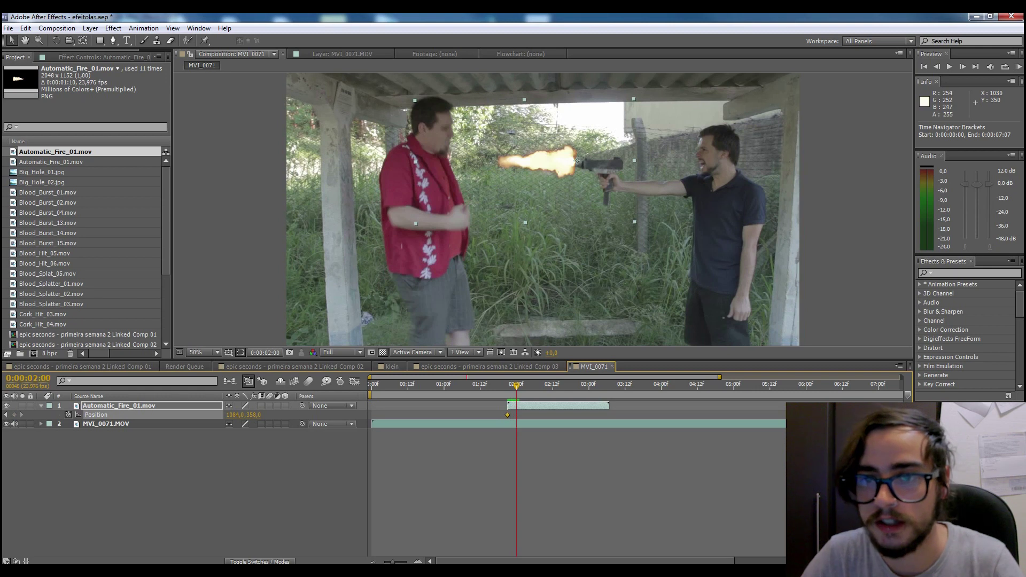
pyautogui.scroll(2, 576, 161)
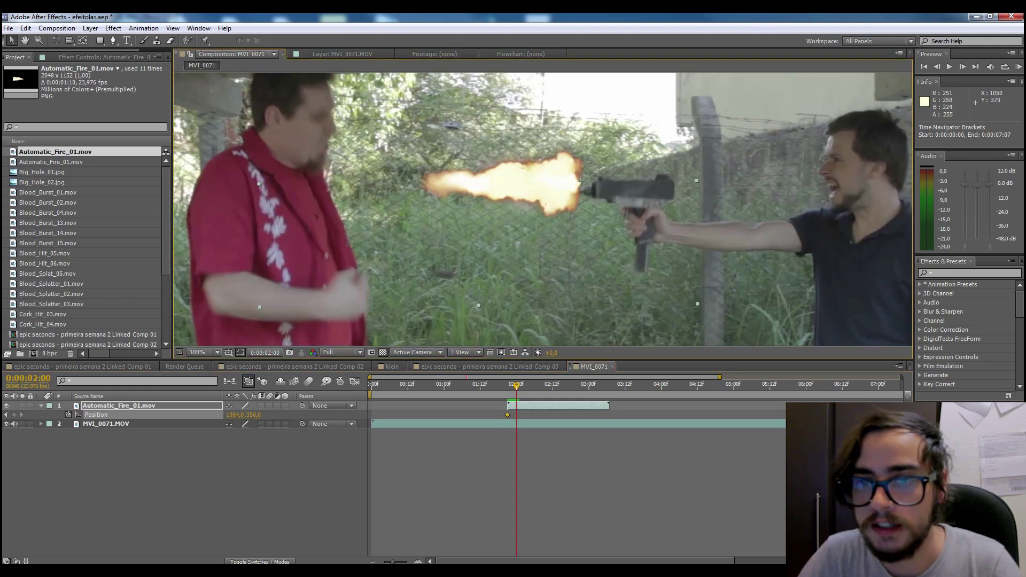
pyautogui.moveTo(580, 181); pyautogui.dragTo(574, 188)
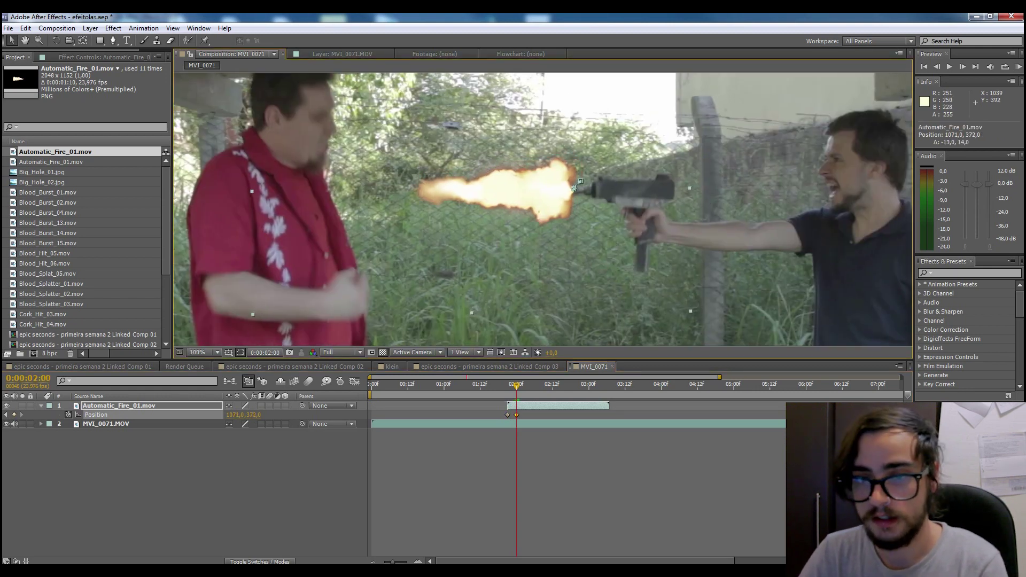
pyautogui.press('pagedown')
pyautogui.press('pagedown')
pyautogui.press('pagedown')
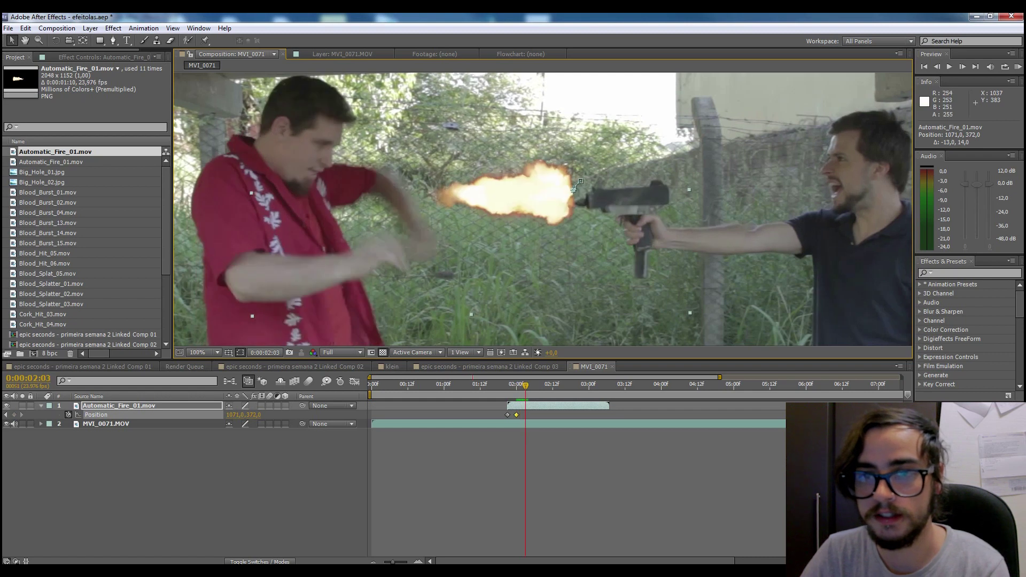
pyautogui.moveTo(573, 189); pyautogui.dragTo(566, 202)
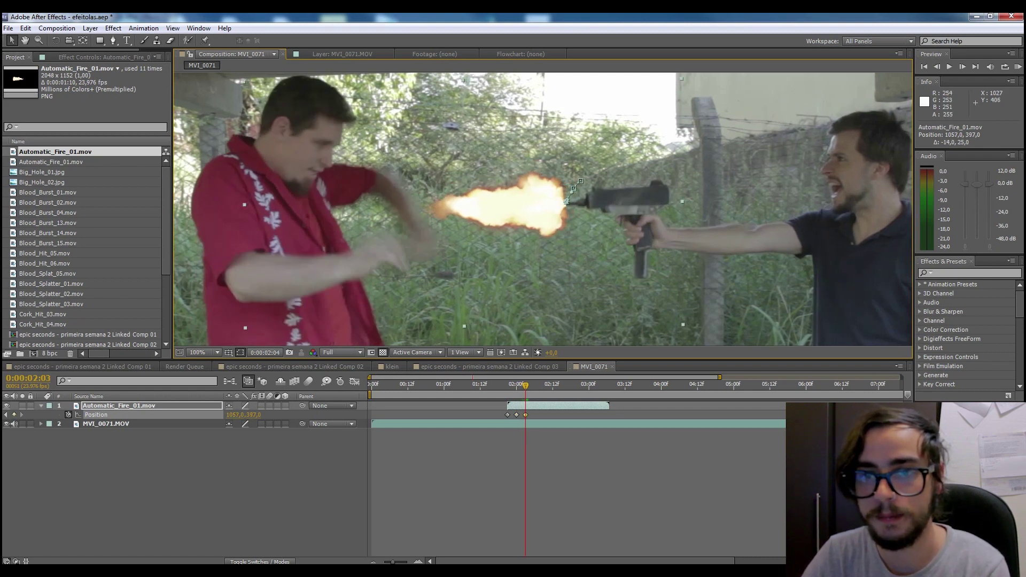
pyautogui.press('pagedown')
pyautogui.press('pagedown')
pyautogui.press('pagedown')
pyautogui.moveTo(566, 202); pyautogui.dragTo(568, 206)
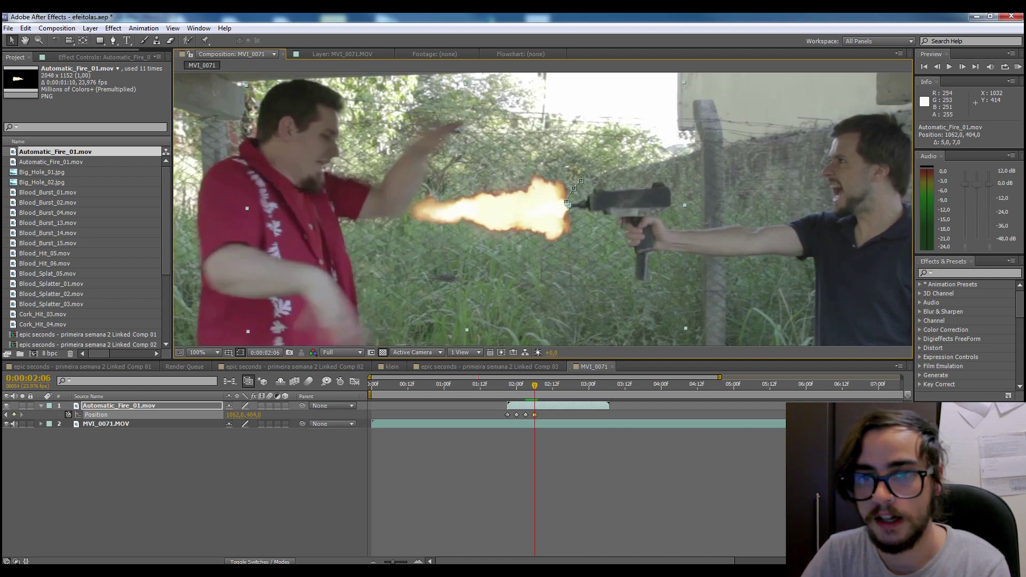
pyautogui.press('pagedown')
pyautogui.press('pagedown')
pyautogui.press('pagedown')
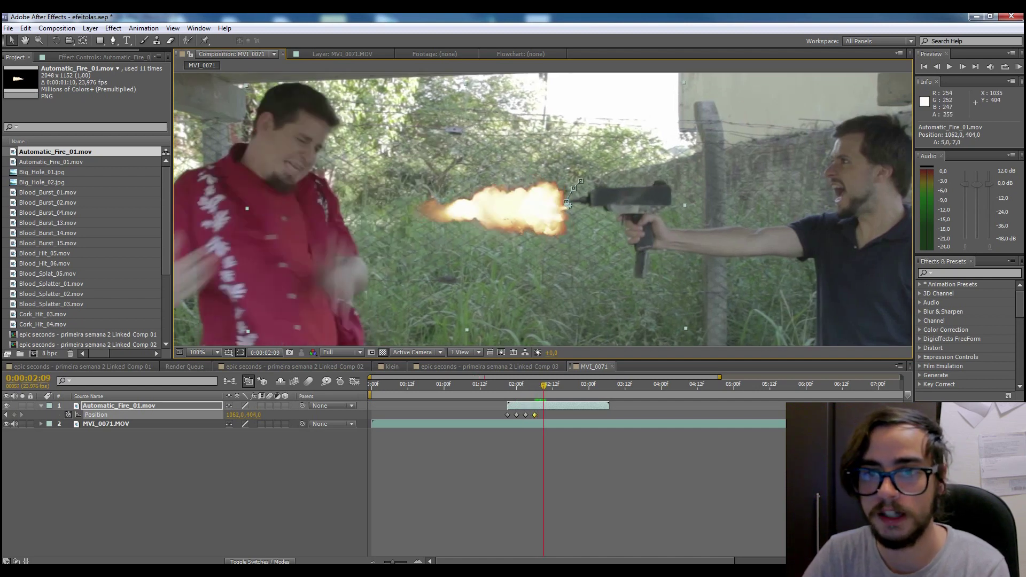
pyautogui.moveTo(568, 205); pyautogui.dragTo(567, 198)
pyautogui.press('pagedown')
pyautogui.press('pagedown')
pyautogui.press('pagedown')
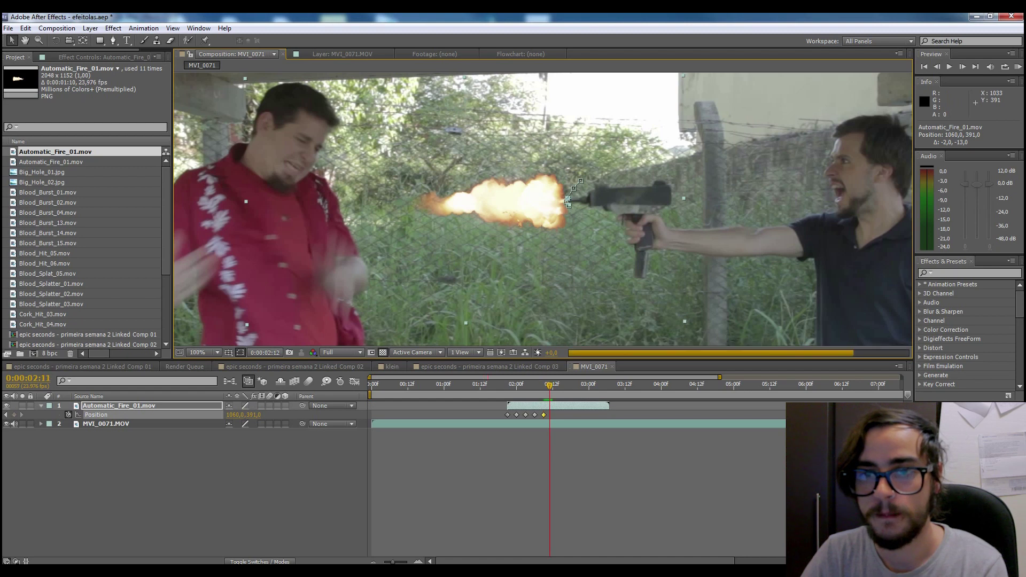
pyautogui.moveTo(568, 203); pyautogui.dragTo(568, 198)
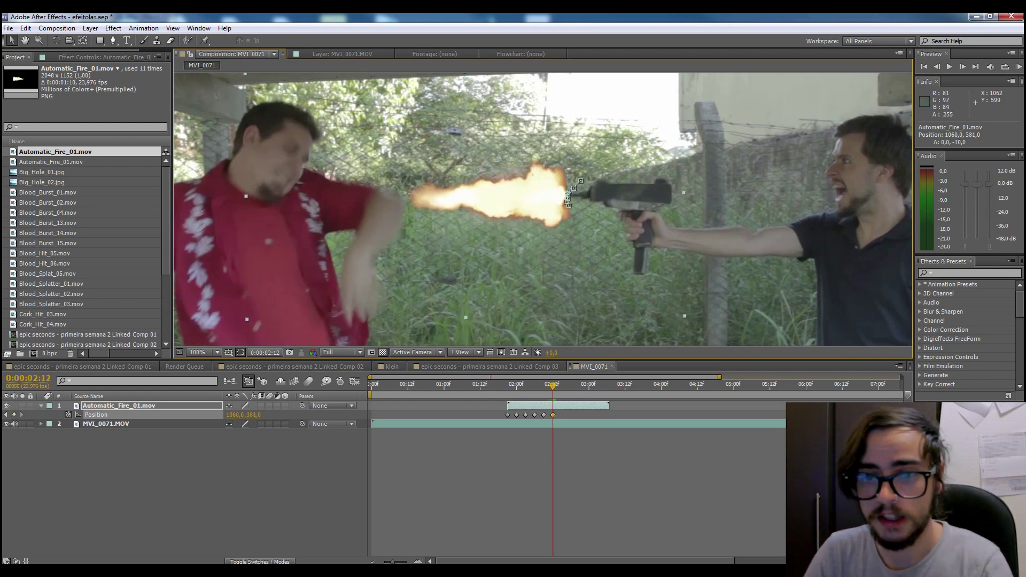
# - Add barrel-tracking keyframes at 2:14 and 2:18, then step back and forth to review
pyautogui.press('pagedown')
pyautogui.press('pagedown')
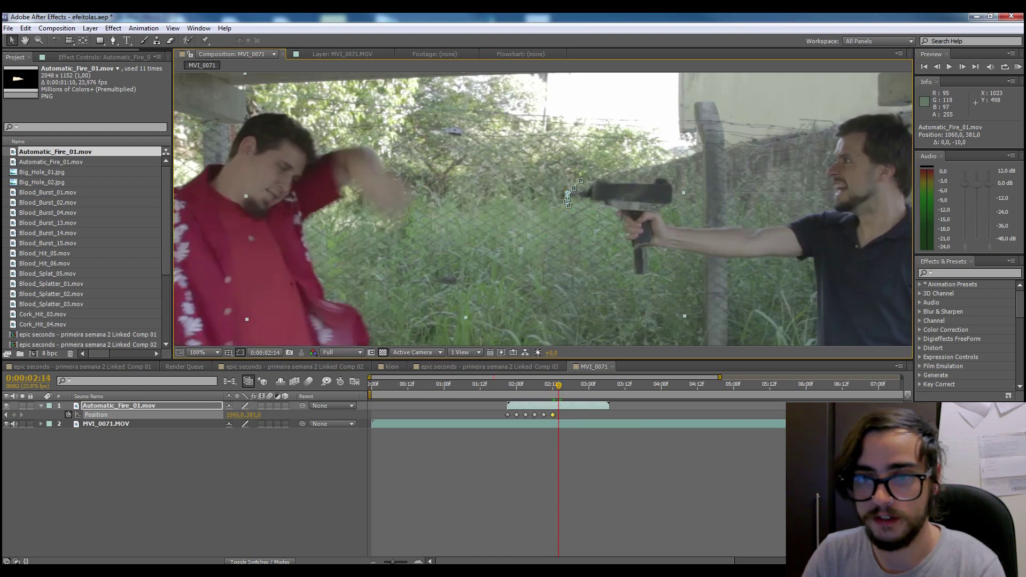
pyautogui.press('pagedown')
pyautogui.moveTo(568, 196); pyautogui.dragTo(573, 193)
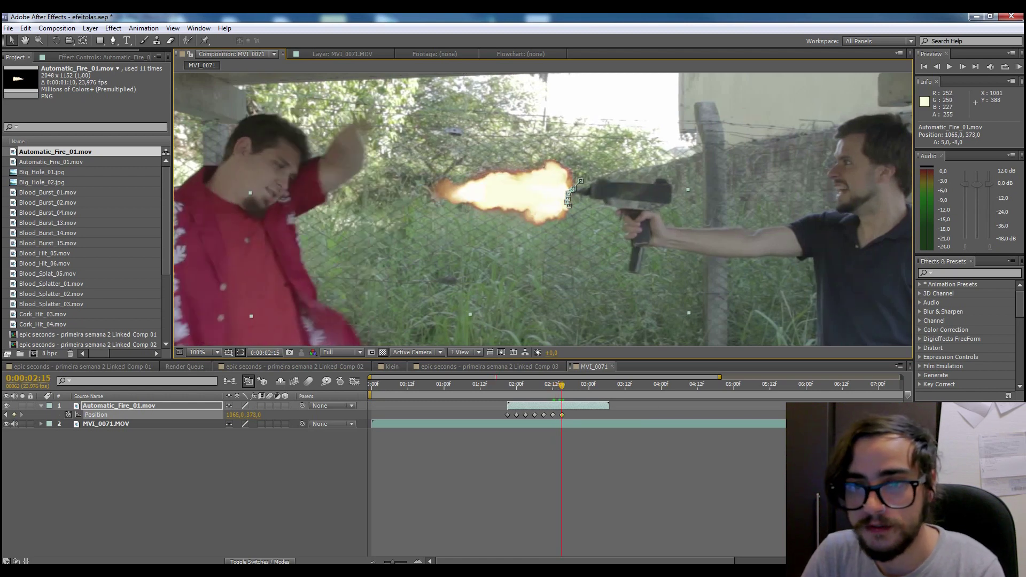
pyautogui.press('pagedown')
pyautogui.press('pagedown')
pyautogui.press('pagedown')
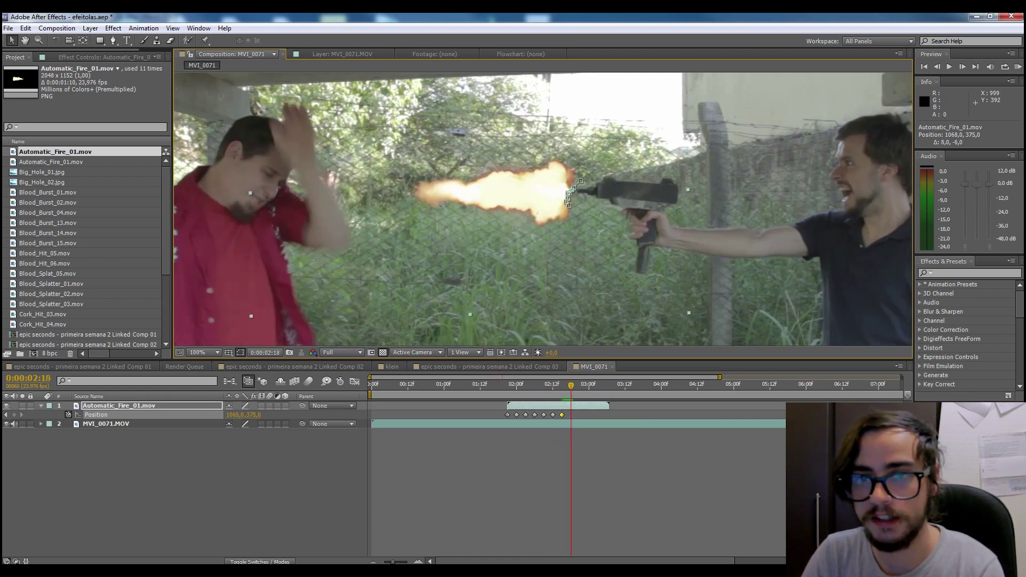
pyautogui.moveTo(569, 193); pyautogui.dragTo(574, 194)
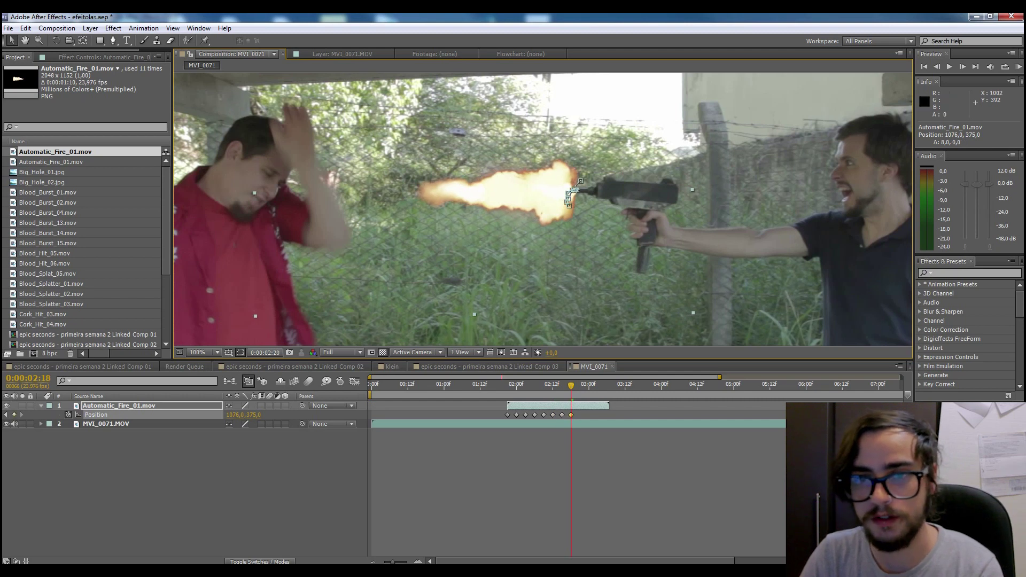
pyautogui.press('pagedown')
pyautogui.press('pagedown')
pyautogui.press('pagedown')
pyautogui.press('pagedown')
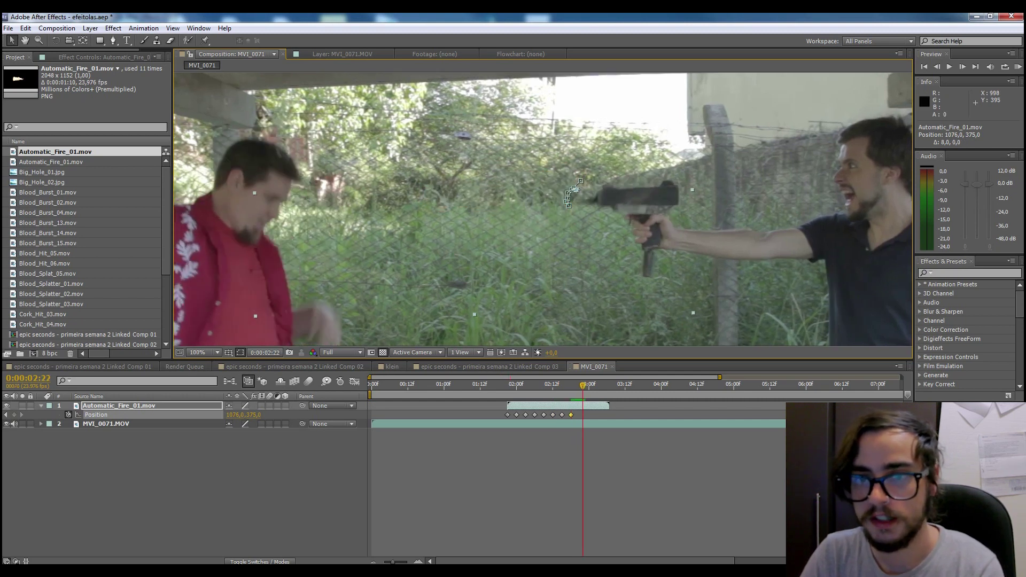
pyautogui.press('pageup')
pyautogui.press('pageup')
pyautogui.press('pageup')
pyautogui.press('pageup')
pyautogui.press('pageup')
pyautogui.press('pageup')
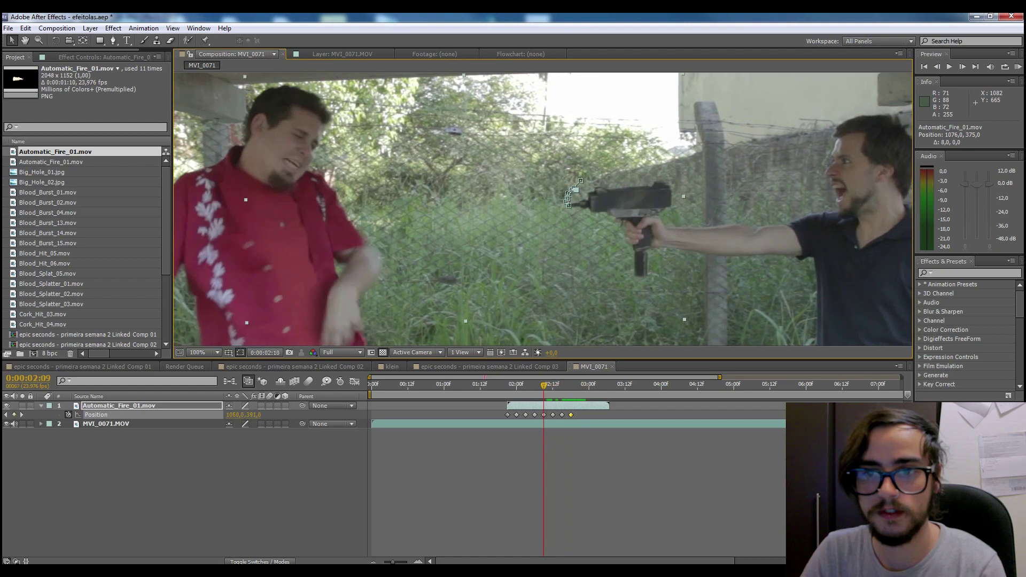
pyautogui.press('pageup')
pyautogui.press('pageup')
pyautogui.press('pageup')
pyautogui.press('pageup')
pyautogui.press('pageup')
pyautogui.press('pageup')
pyautogui.press('pageup')
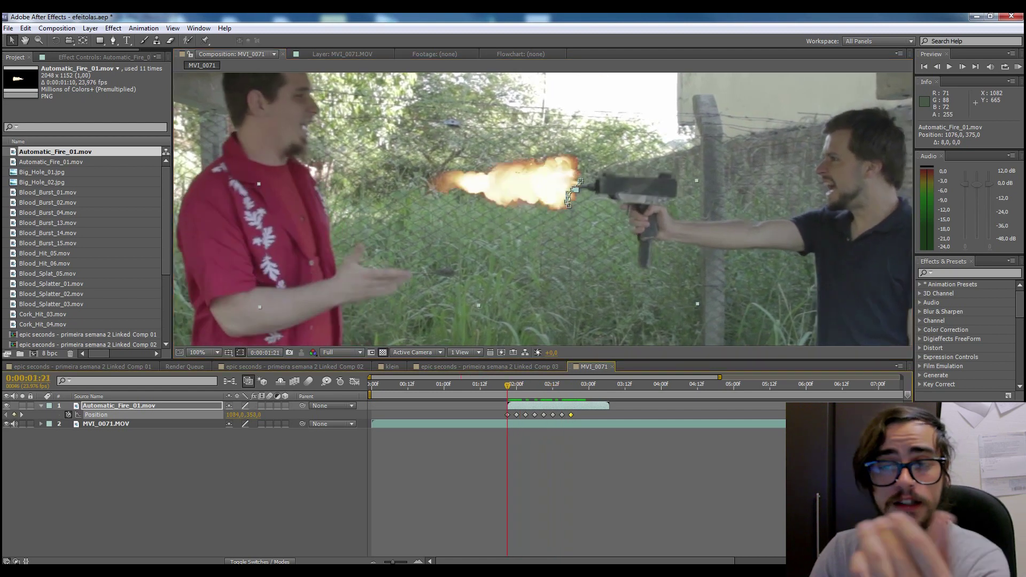
pyautogui.press('pagedown')
pyautogui.press('pagedown')
pyautogui.press('pagedown')
pyautogui.press('pagedown')
pyautogui.press('pagedown')
pyautogui.press('pagedown')
pyautogui.press('pageup')
pyautogui.press('pageup')
pyautogui.press('pageup')
pyautogui.press('pageup')
pyautogui.press('pageup')
pyautogui.press('pageup')
pyautogui.press('pageup')
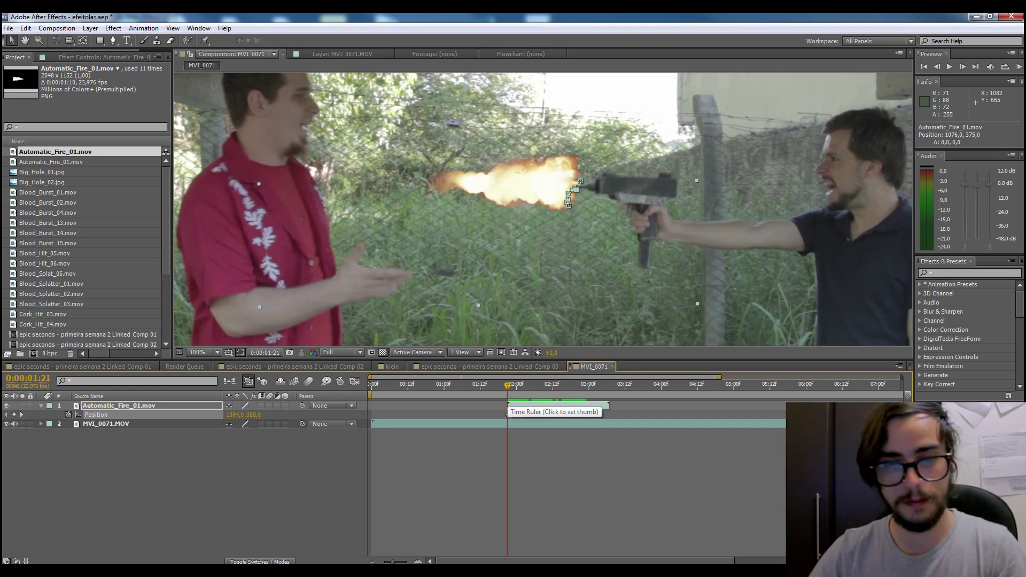
# - Keyframe the flash's Rotation from 1:23: tilt at 2:00, -185.8° at 2:03, then about -181°
pyautogui.press('r')
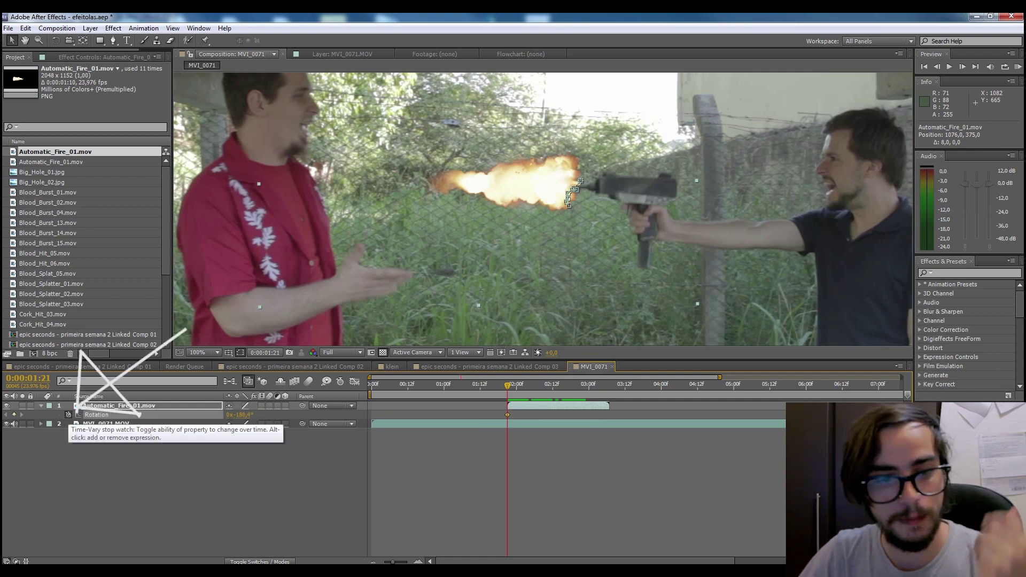
pyautogui.click(68, 415)
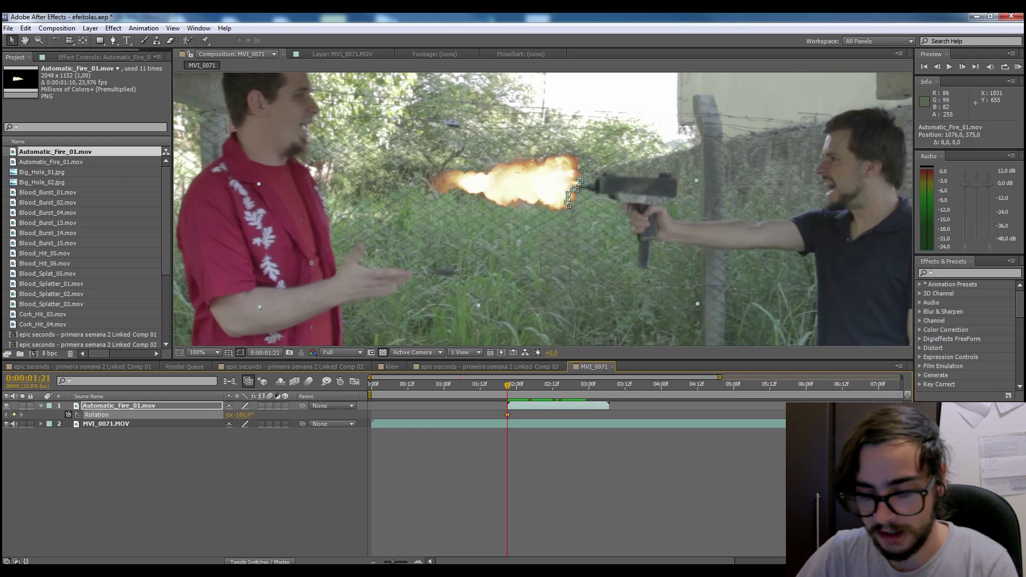
pyautogui.press('pagedown')
pyautogui.press('pagedown')
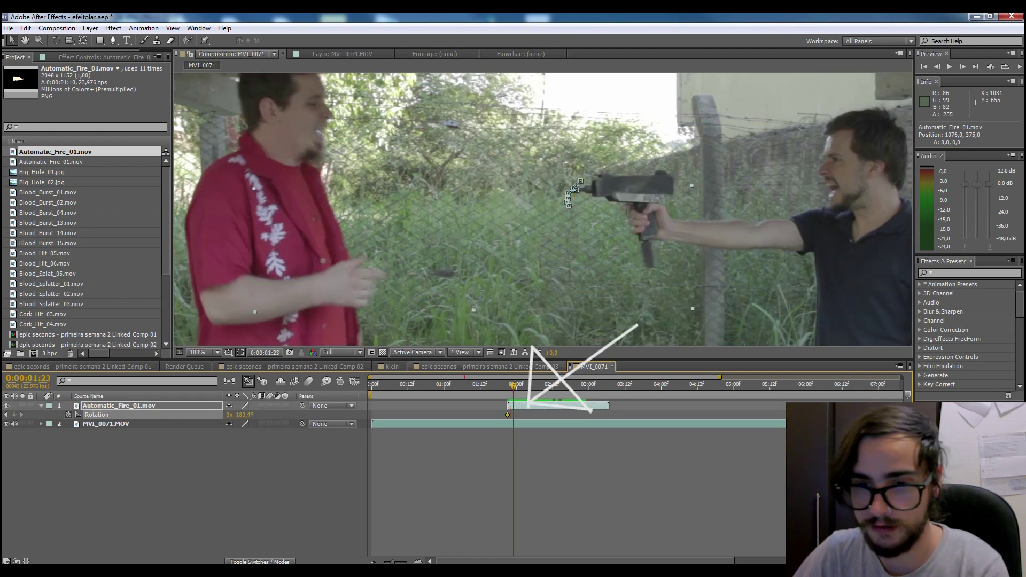
pyautogui.press('pagedown')
pyautogui.press('w')
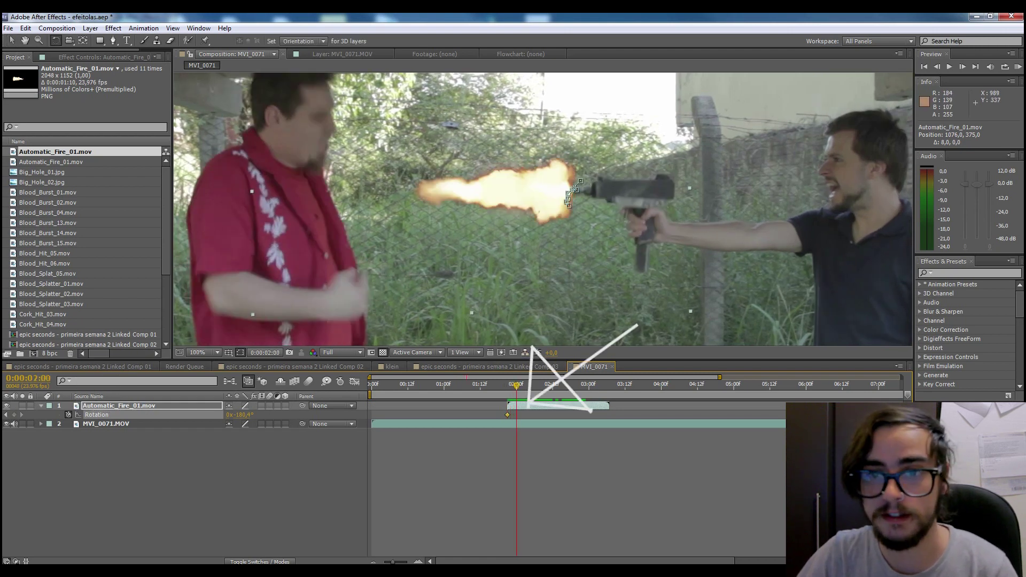
pyautogui.moveTo(528, 189); pyautogui.dragTo(526, 188)
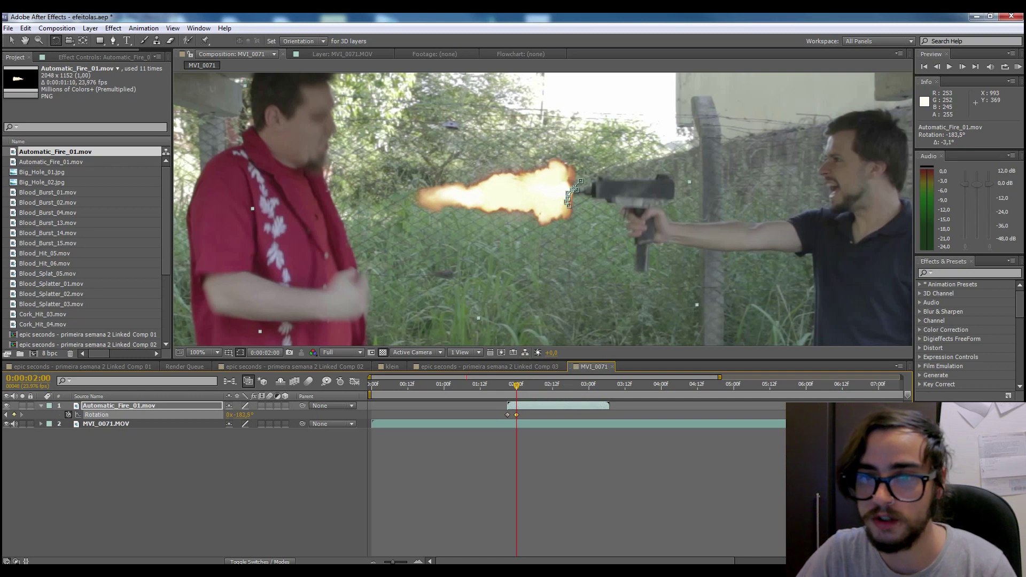
pyautogui.moveTo(578, 272); pyautogui.dragTo(668, 309)
pyautogui.press('pagedown')
pyautogui.press('pagedown')
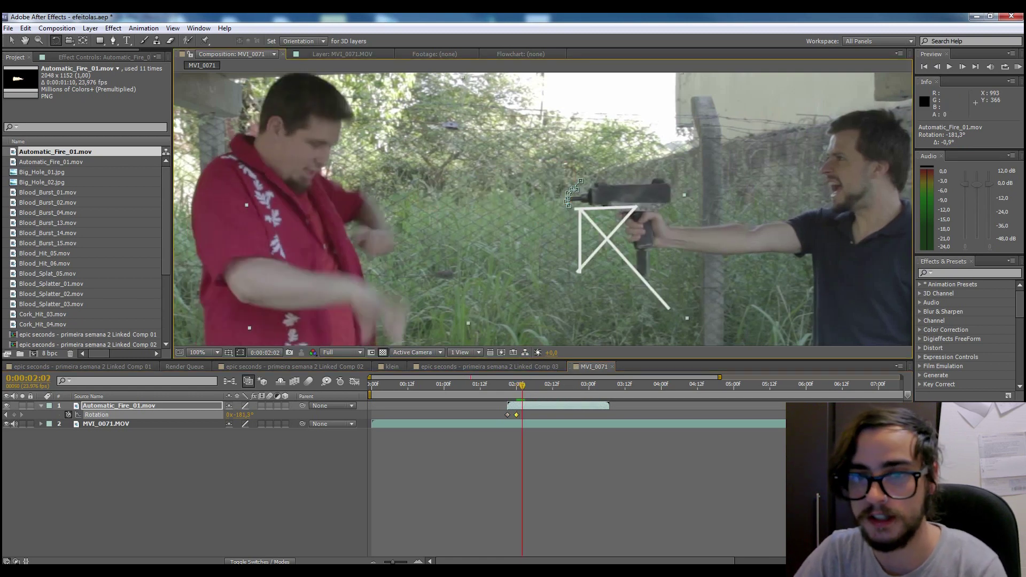
pyautogui.press('pagedown')
pyautogui.moveTo(562, 124); pyautogui.dragTo(560, 127)
pyautogui.press('pagedown')
pyautogui.press('pagedown')
pyautogui.press('pagedown')
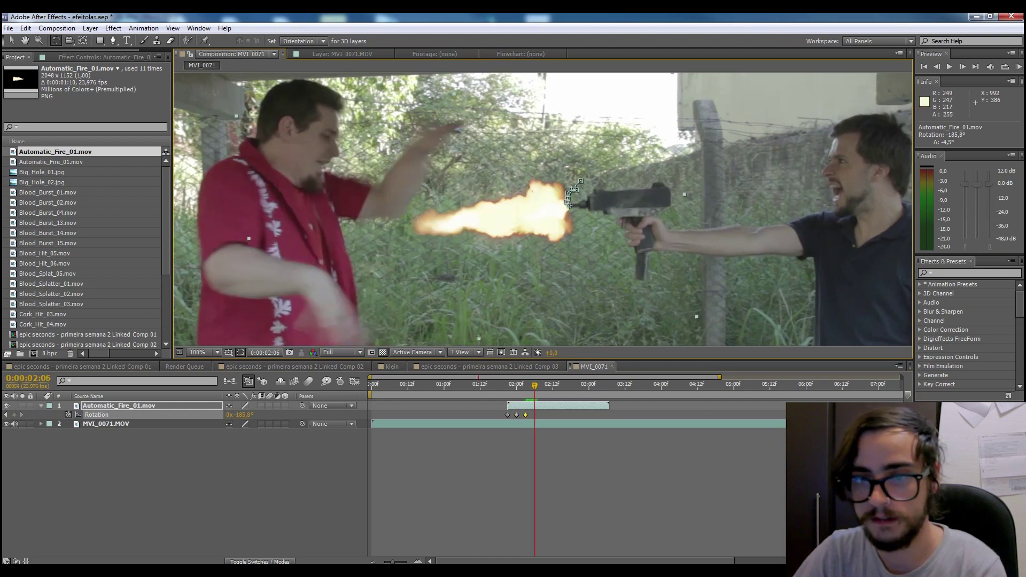
pyautogui.moveTo(558, 242); pyautogui.dragTo(556, 251)
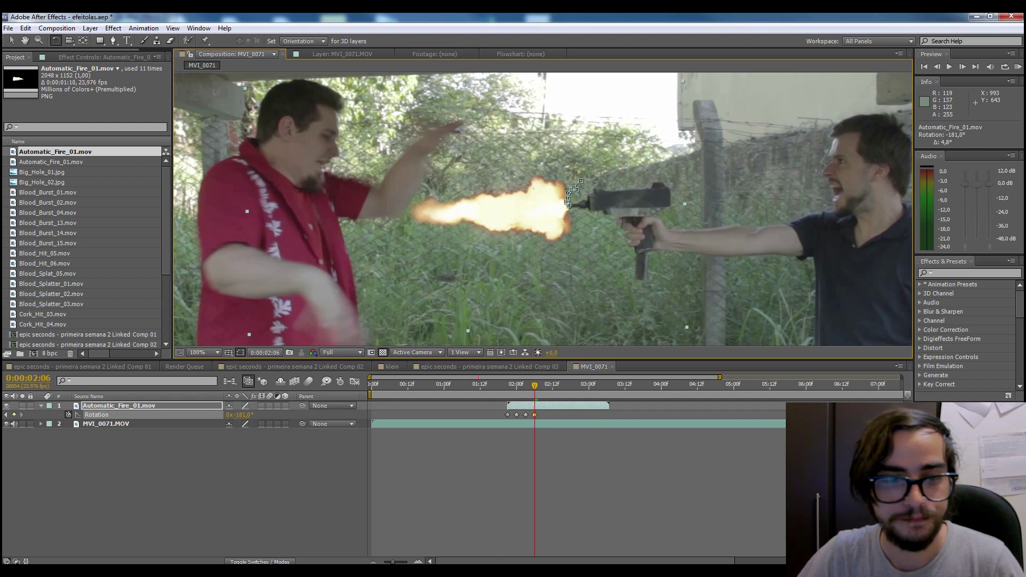
# - Duplicate the muzzle flash layer and set the top copy to Screen blending
pyautogui.press('u')
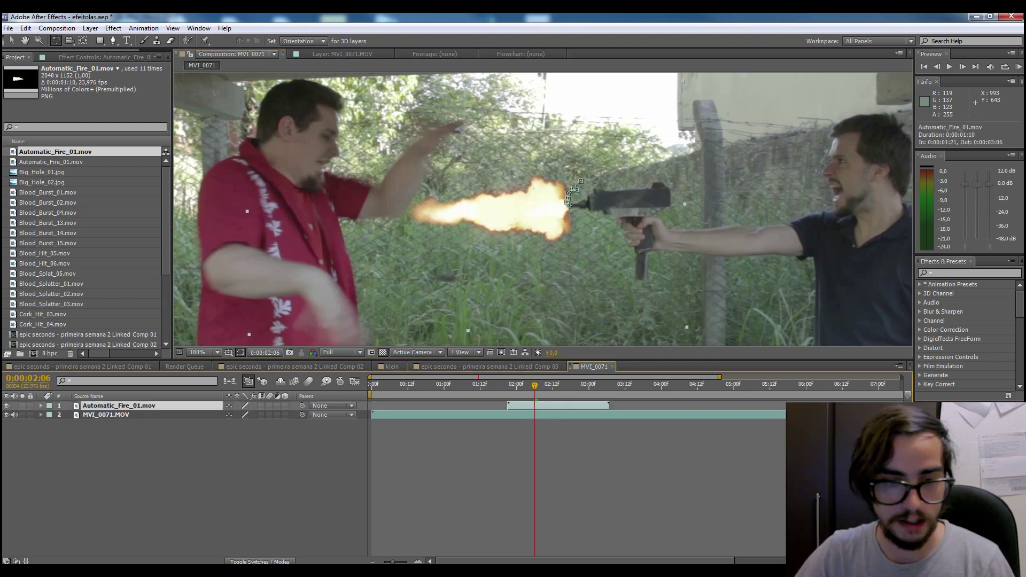
pyautogui.hotkey('ctrl', 'd')
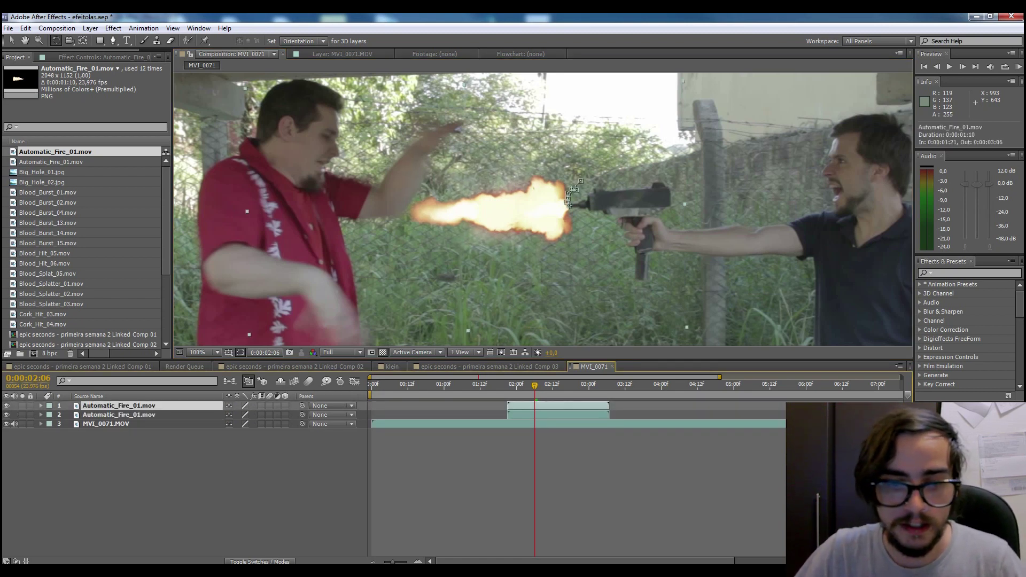
pyautogui.press('F4')
pyautogui.click(243, 406)
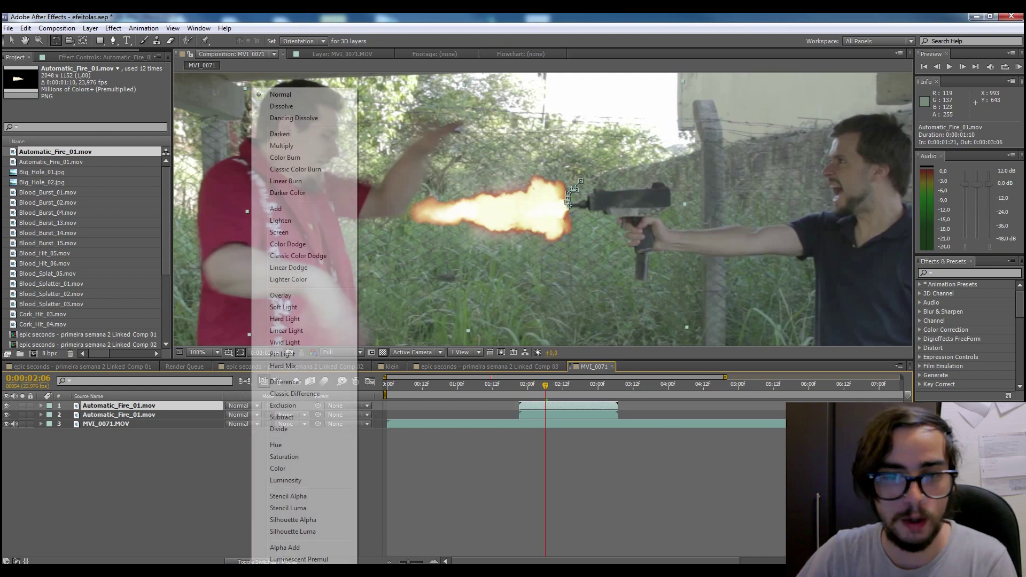
pyautogui.click(279, 232)
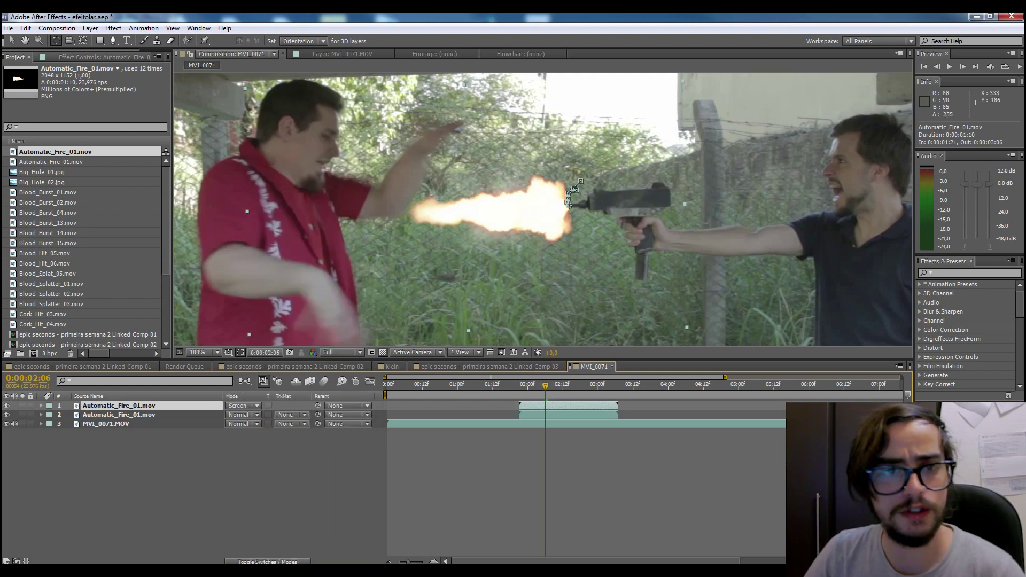
# - Apply Fast Blur with Blurriness 161 to the second flash layer
pyautogui.press('F3')
pyautogui.click(118, 415)
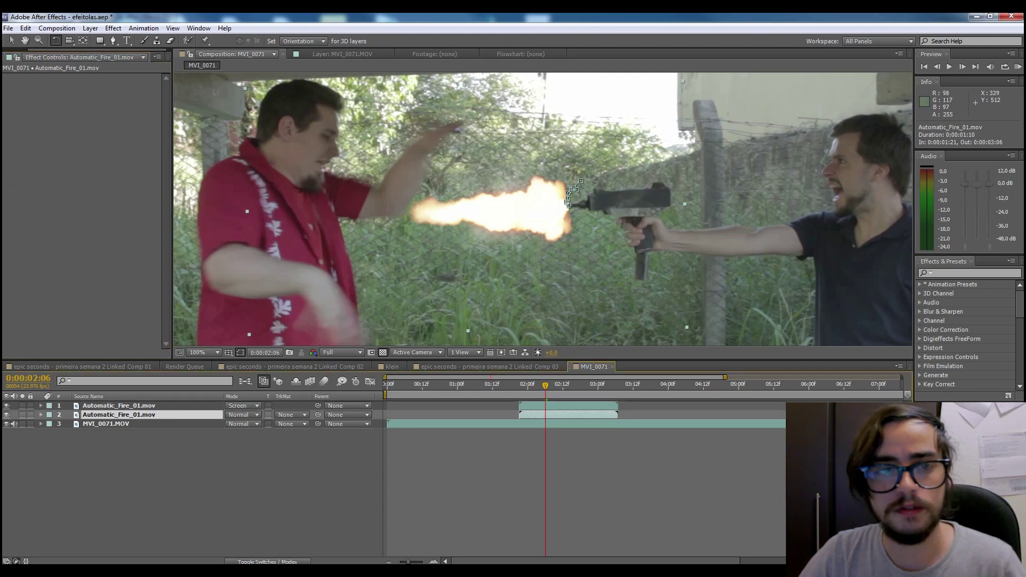
pyautogui.rightClick(38, 67)
pyautogui.moveTo(107, 136)
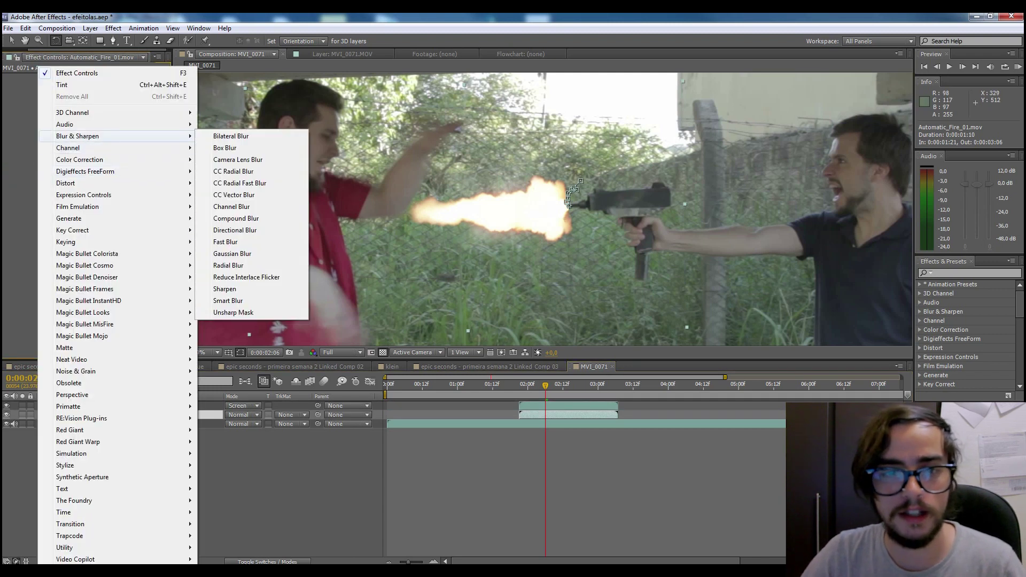
pyautogui.click(229, 241)
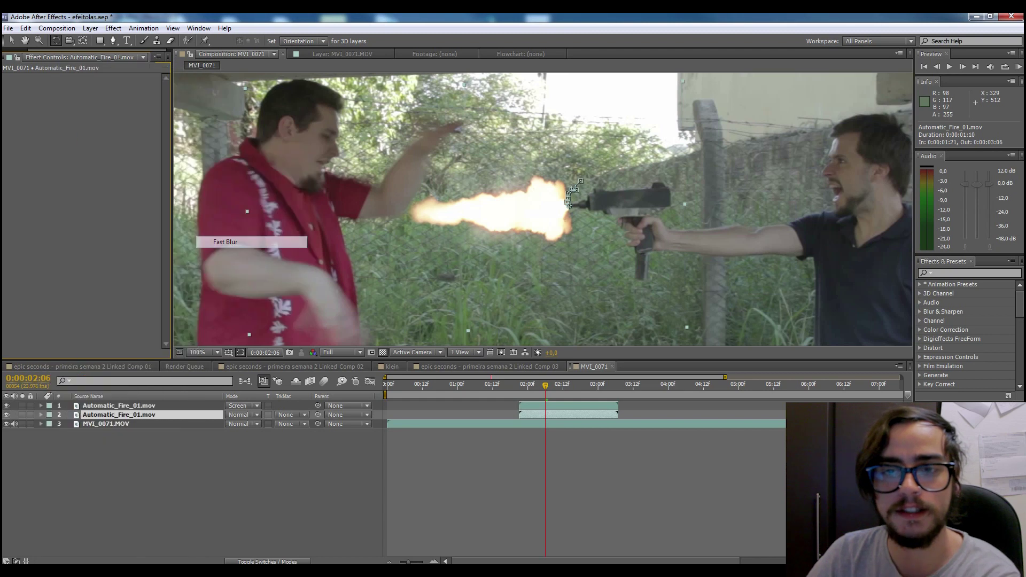
pyautogui.click(99, 86)
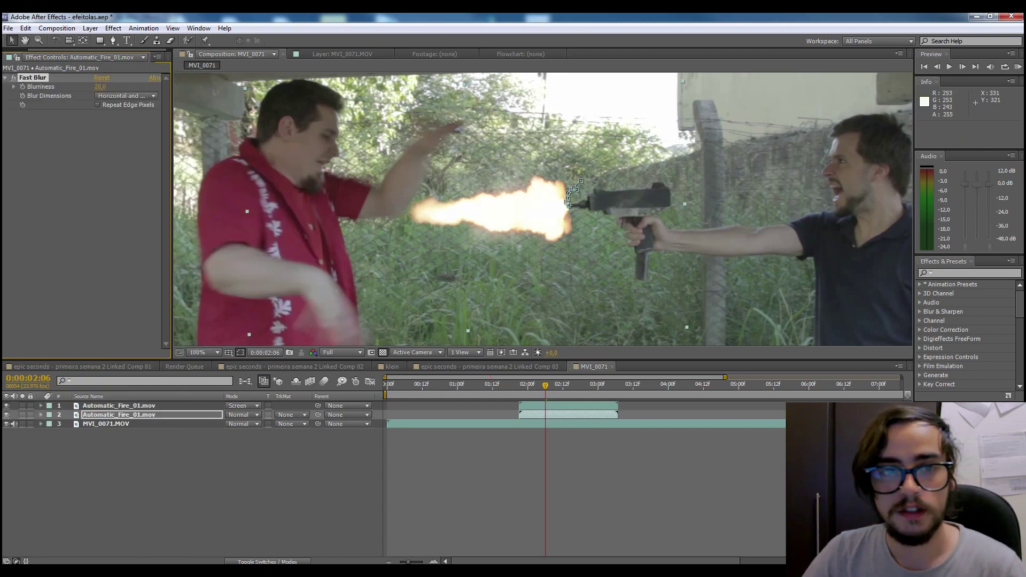
pyautogui.moveTo(100, 86); pyautogui.dragTo(160, 86)
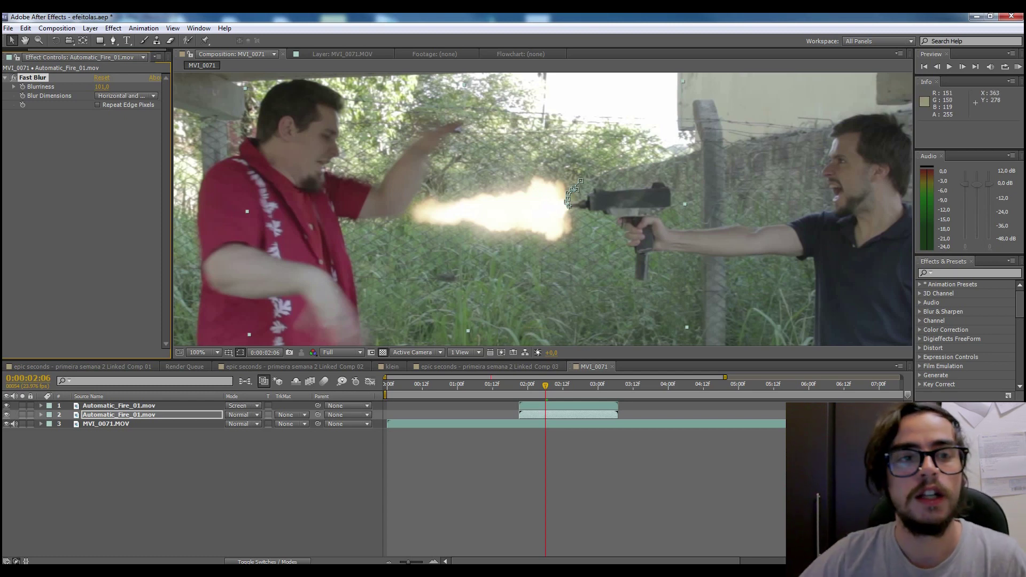
pyautogui.press('Return')
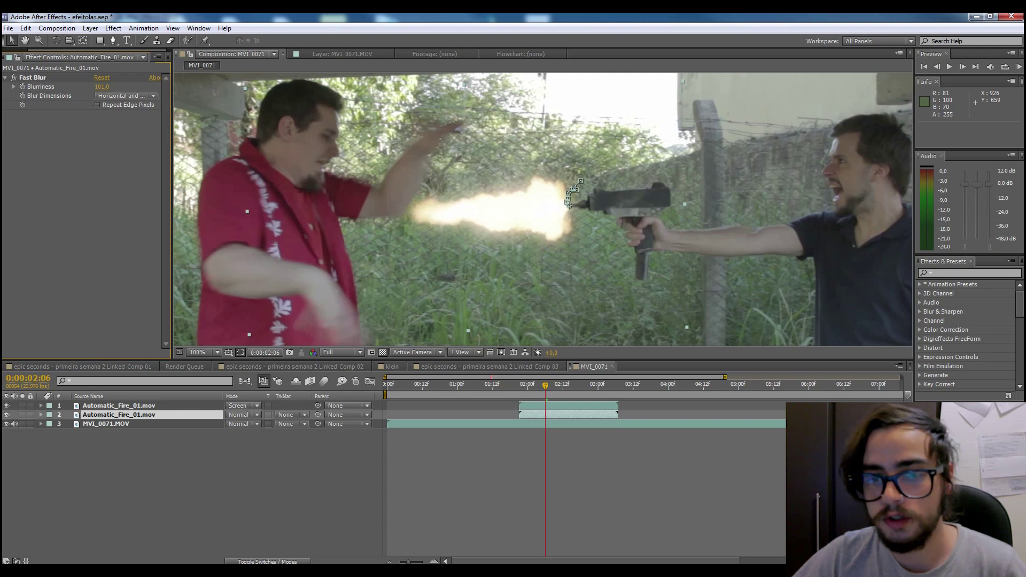
# - Apply Fast Blur with Blurriness 4 to the top flash layer
pyautogui.click(119, 406)
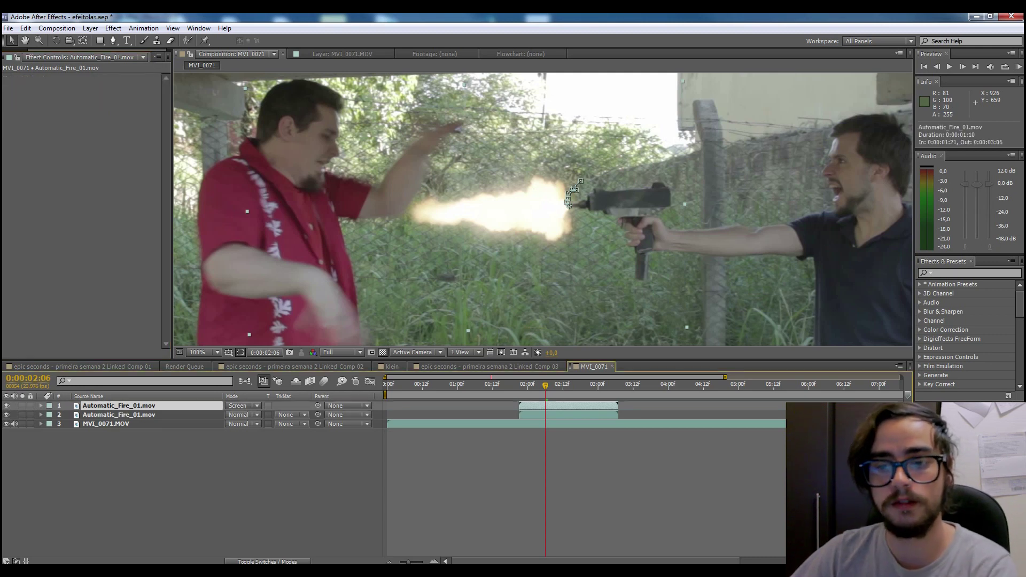
pyautogui.rightClick(88, 67)
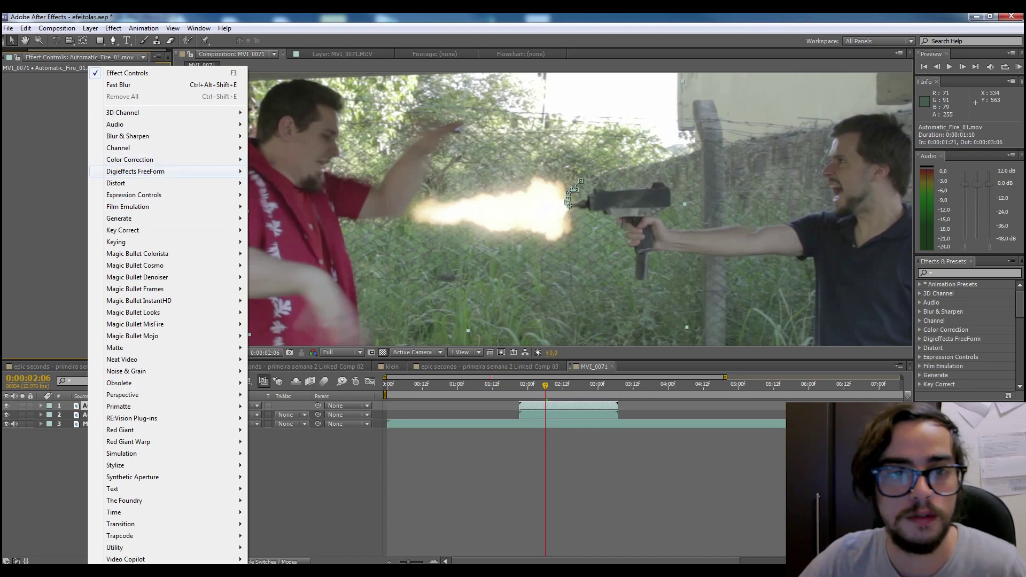
pyautogui.moveTo(160, 136)
pyautogui.click(275, 242)
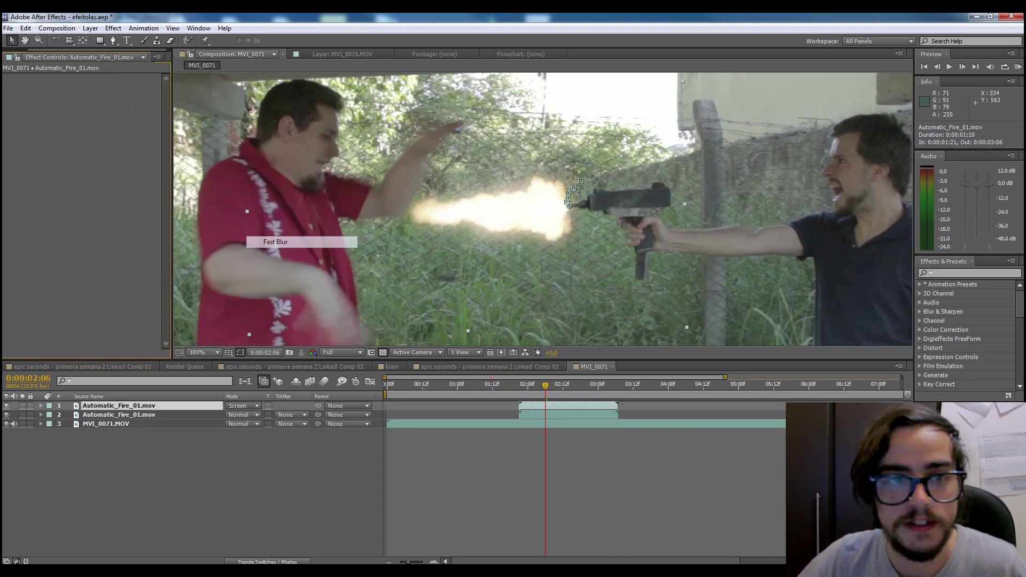
pyautogui.moveTo(98, 87); pyautogui.dragTo(107, 87)
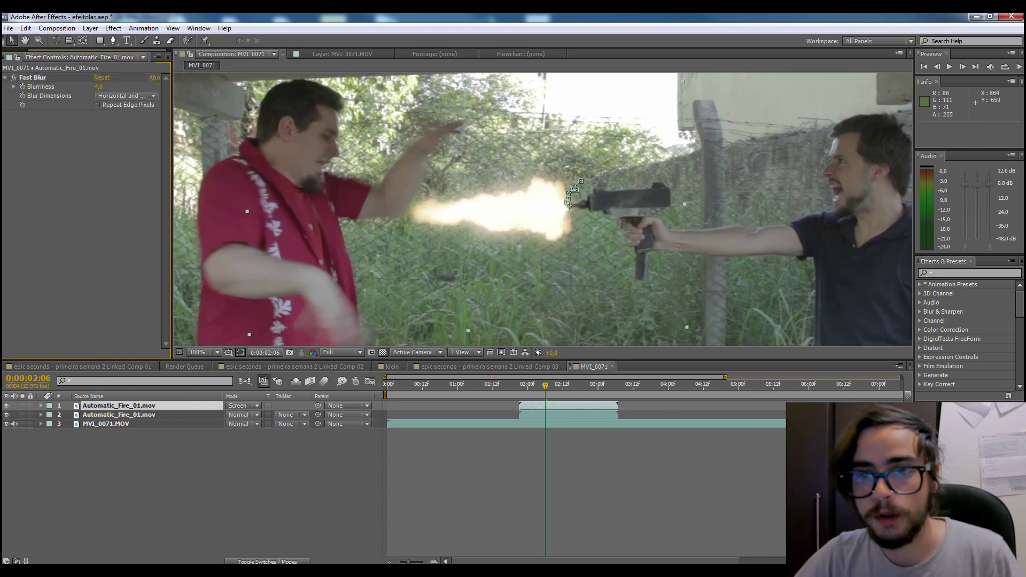
pyautogui.press(',')
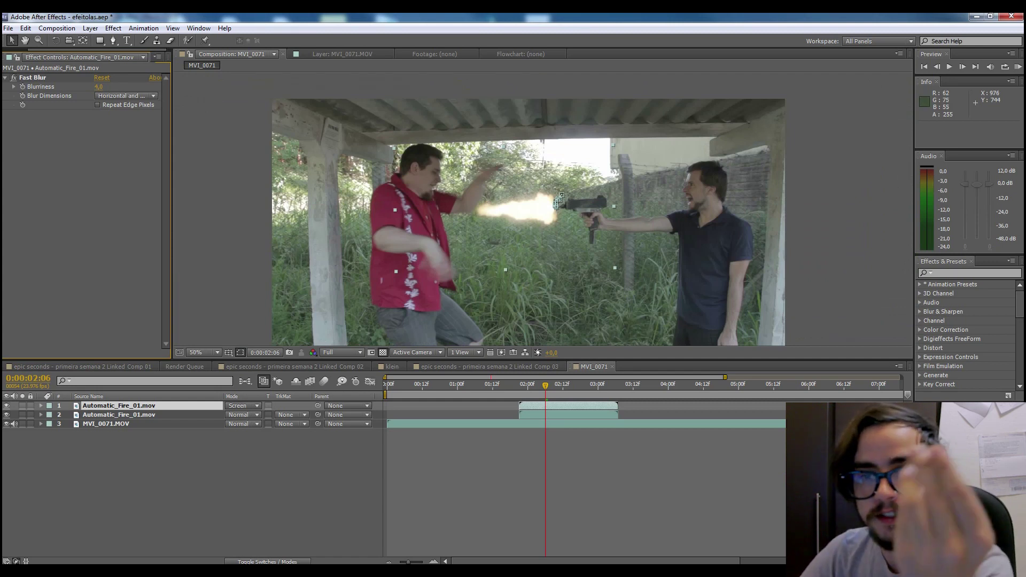
# - Add a new adjustment layer and draw a Pen mask around the right-hand man
pyautogui.rightClick(300, 491)
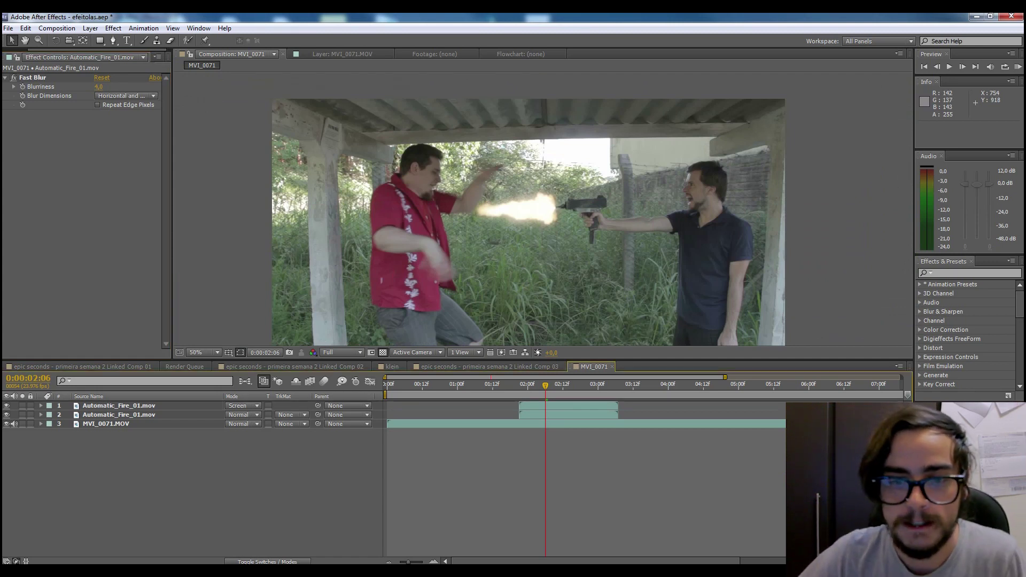
pyautogui.moveTo(374, 386)
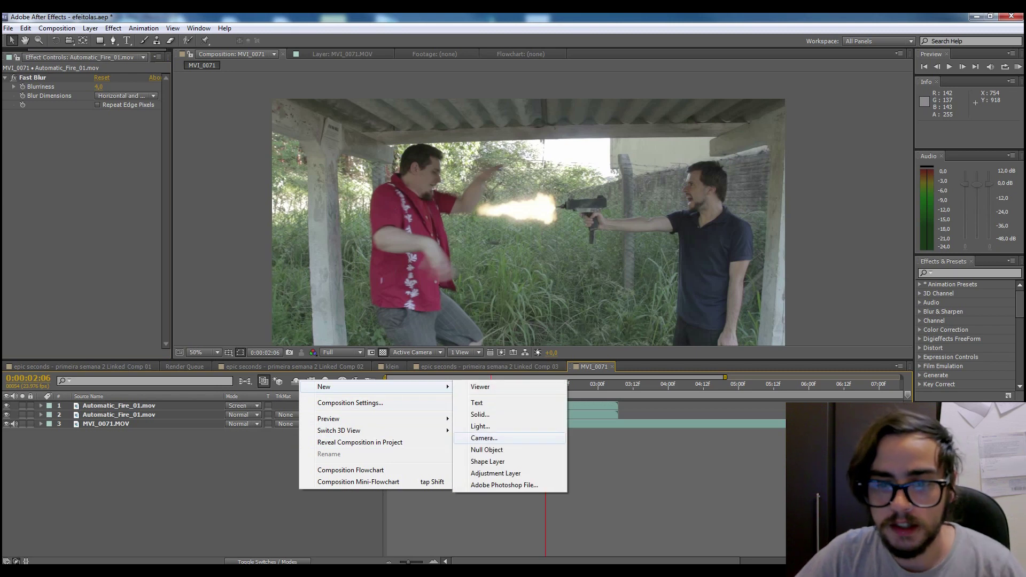
pyautogui.click(495, 473)
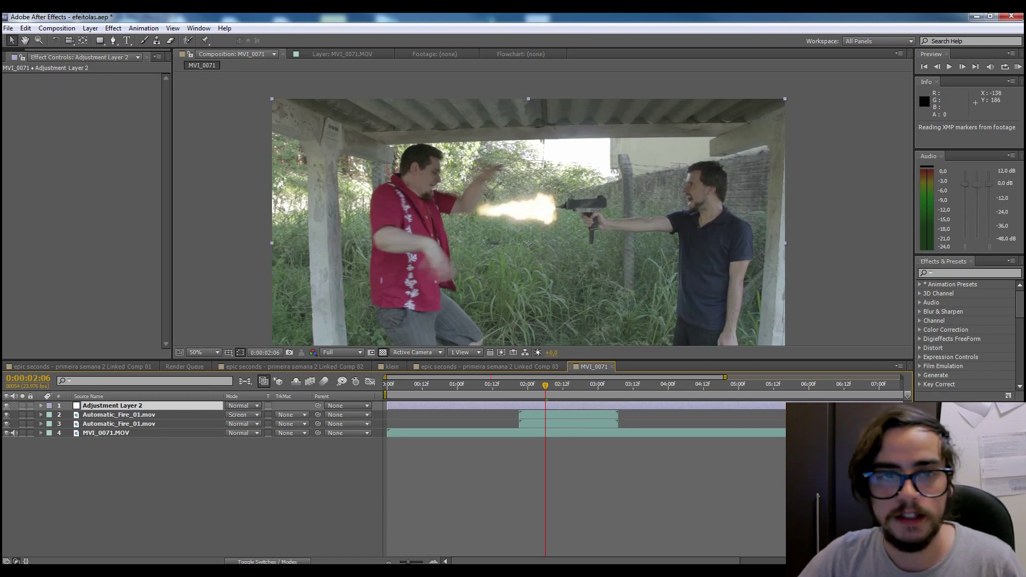
pyautogui.click(112, 40)
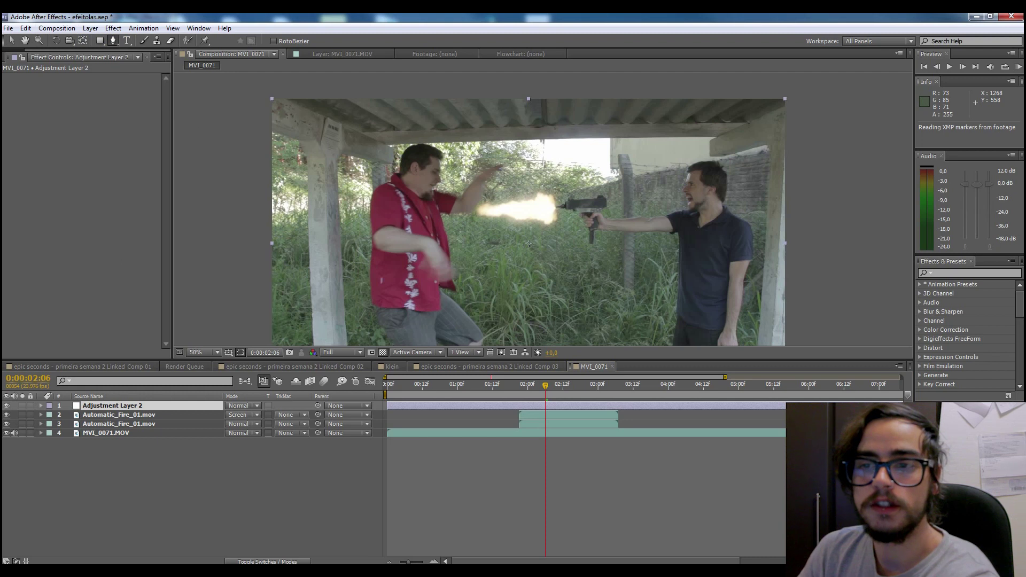
pyautogui.moveTo(696, 169); pyautogui.dragTo(707, 167)
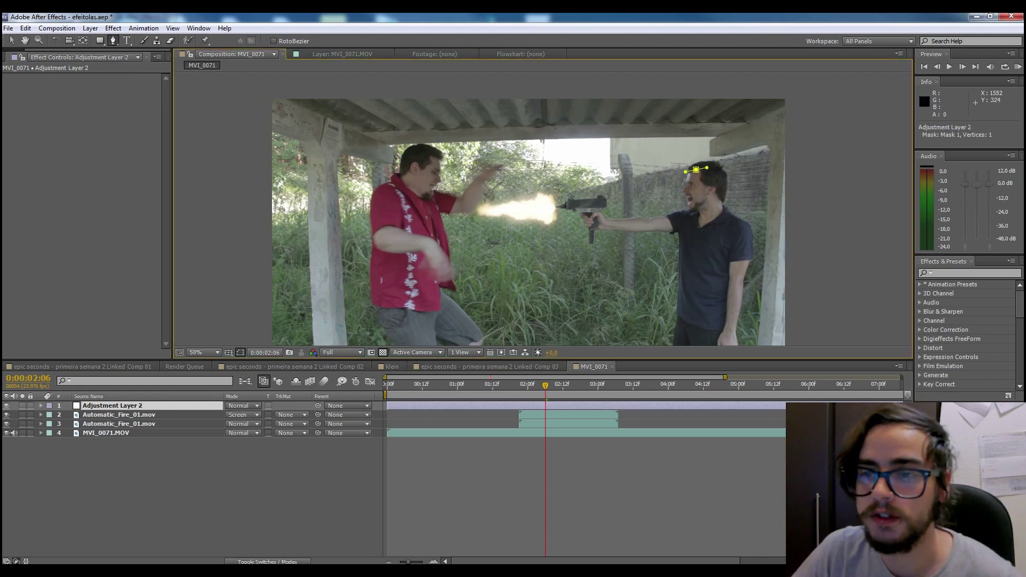
pyautogui.click(685, 202)
pyautogui.moveTo(679, 269); pyautogui.dragTo(678, 279)
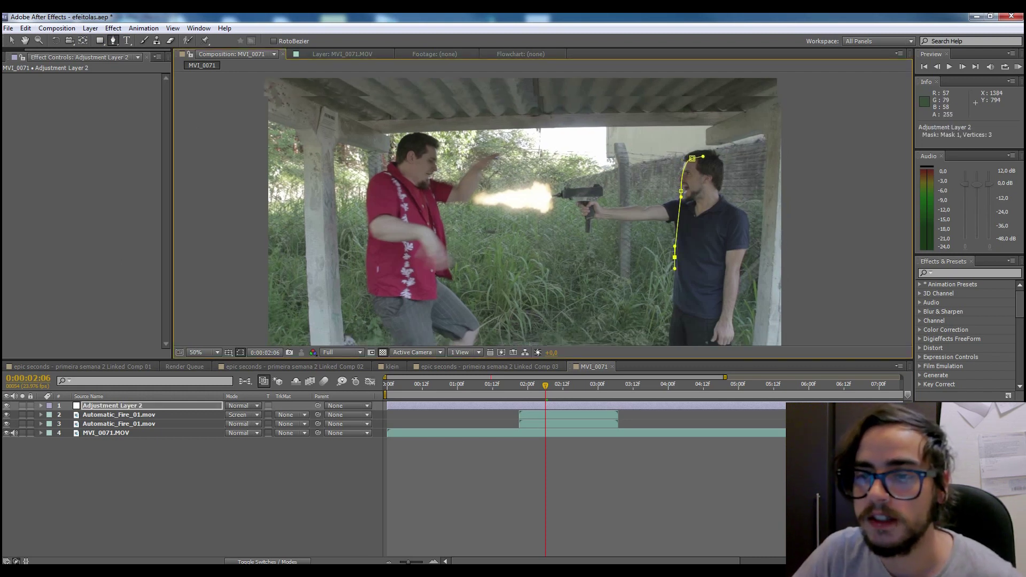
pyautogui.scroll(-2, 651, 297)
pyautogui.click(668, 323)
pyautogui.moveTo(706, 324); pyautogui.dragTo(717, 322)
pyautogui.moveTo(713, 193)
pyautogui.mouseDown()
pyautogui.moveTo(699, 156)
pyautogui.moveTo(674, 146)
pyautogui.mouseUp()
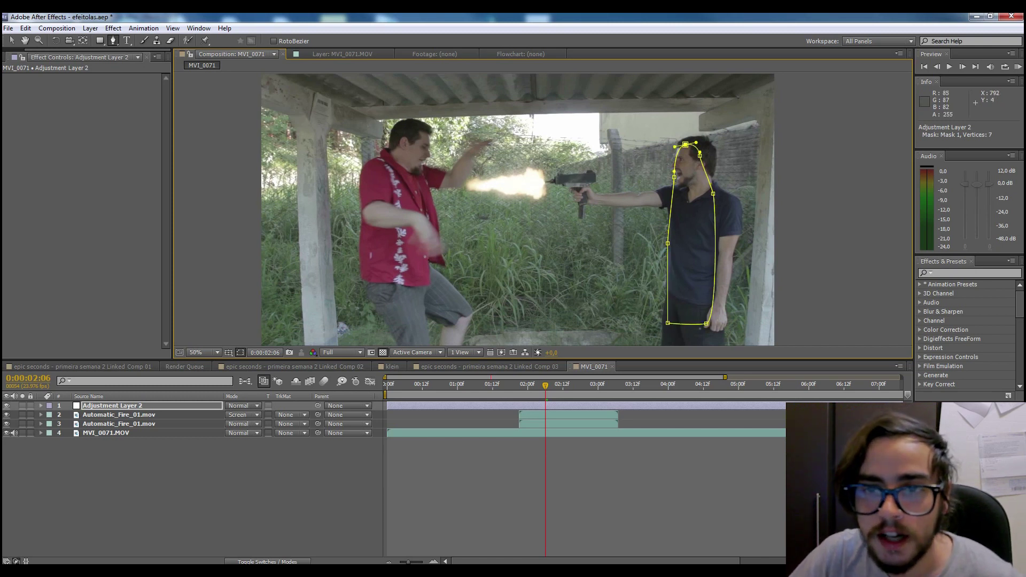
# - Draw further masks around a patch of the roof and the left pillar
pyautogui.moveTo(500, 113); pyautogui.dragTo(515, 112)
pyautogui.click(550, 83)
pyautogui.scroll(2, 551, 86)
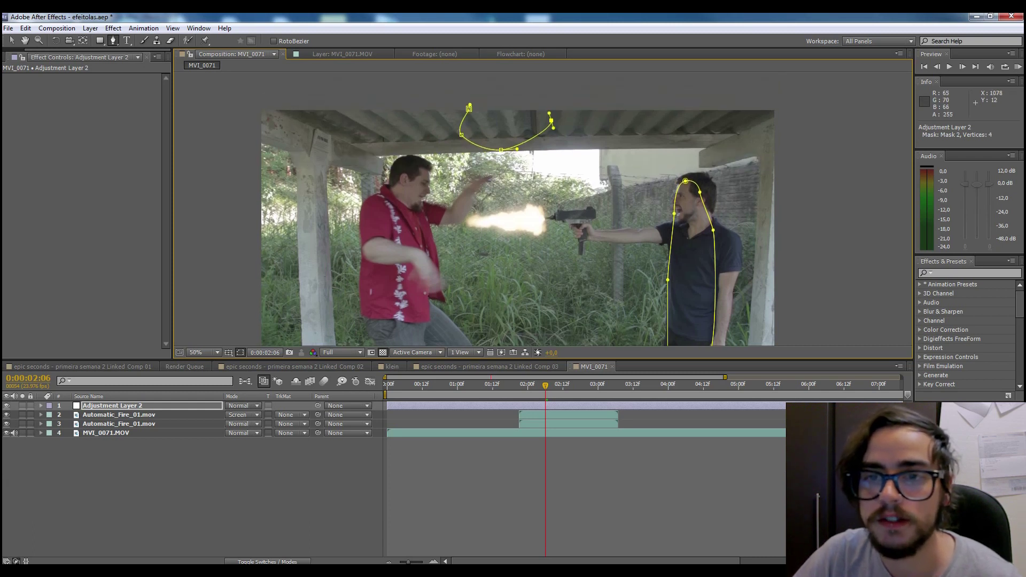
pyautogui.click(469, 108)
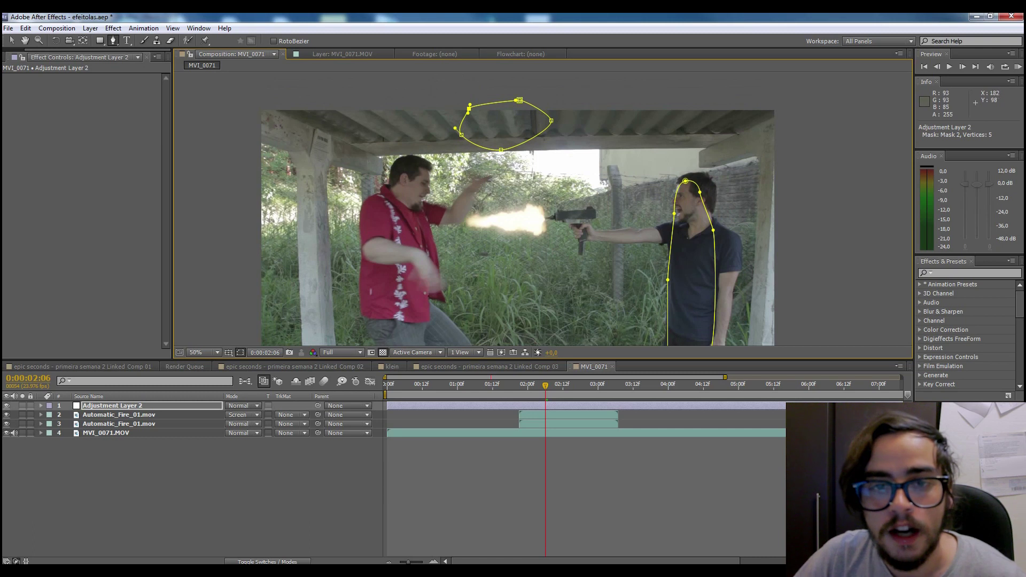
pyautogui.click(284, 114)
pyautogui.moveTo(284, 144); pyautogui.dragTo(310, 184)
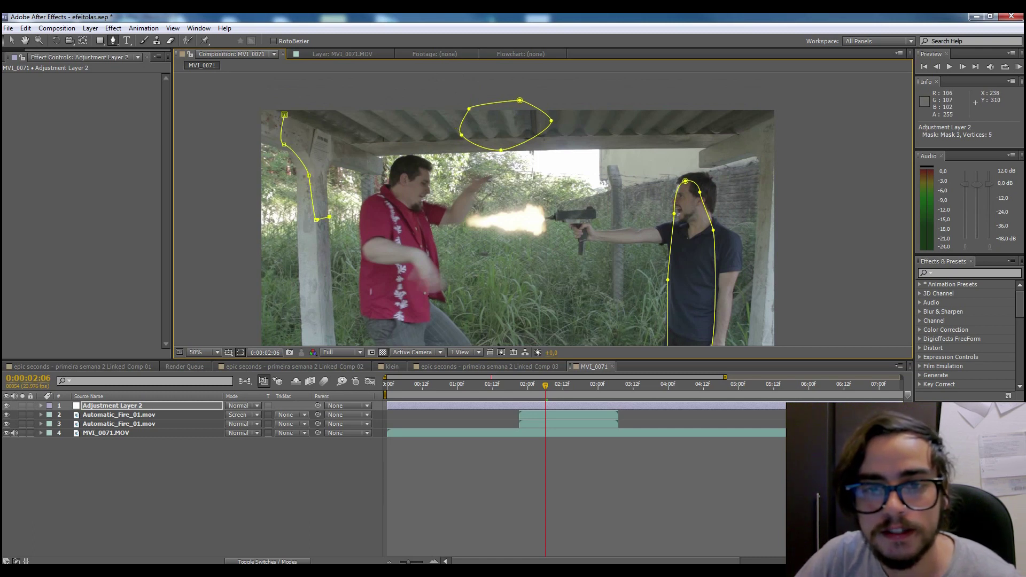
pyautogui.click(367, 138)
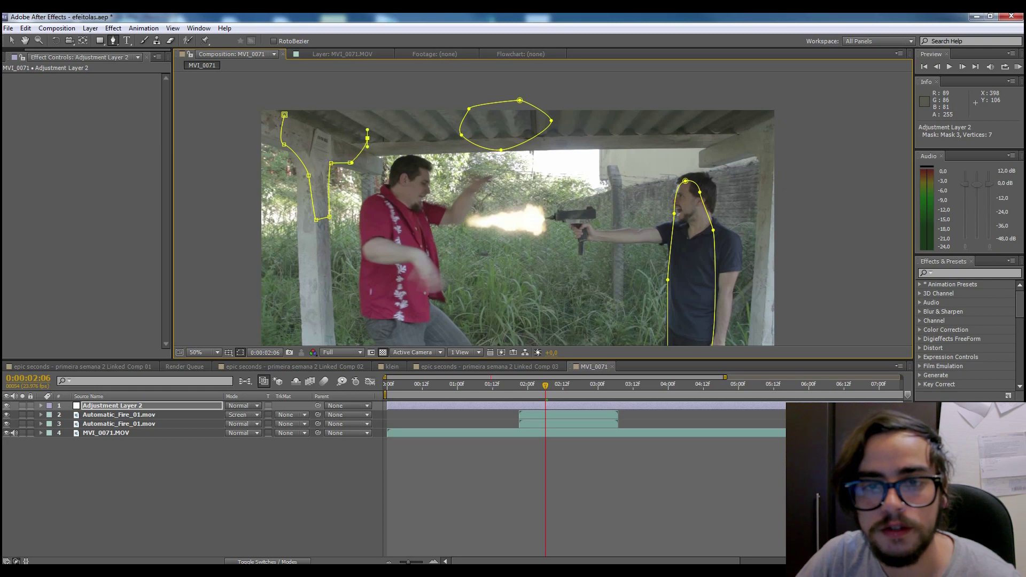
pyautogui.click(284, 114)
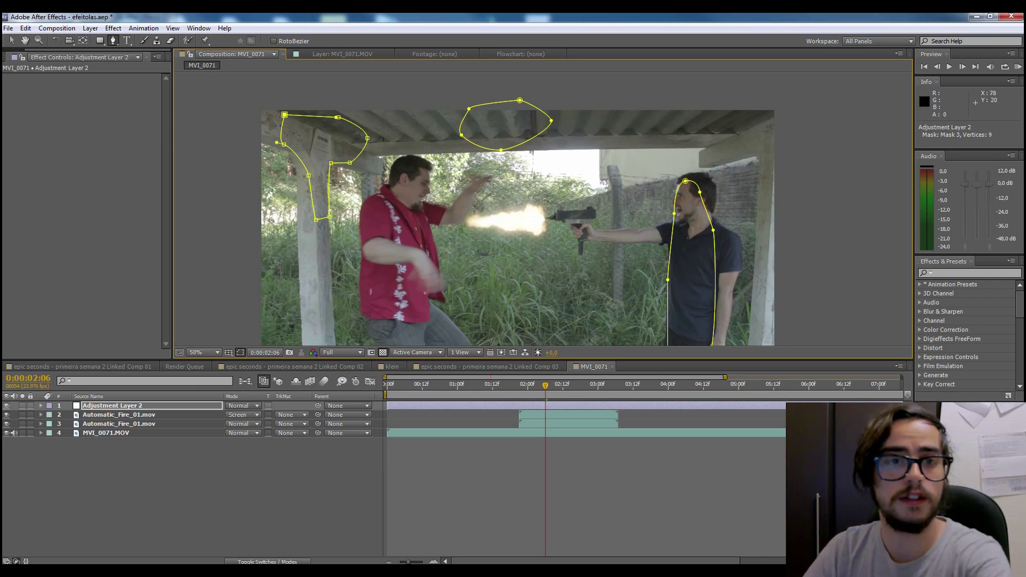
pyautogui.rightClick(60, 67)
# - Apply Curves to the adjustment layer, raise the curve, and switch it to the Red channel
pyautogui.moveTo(133, 160)
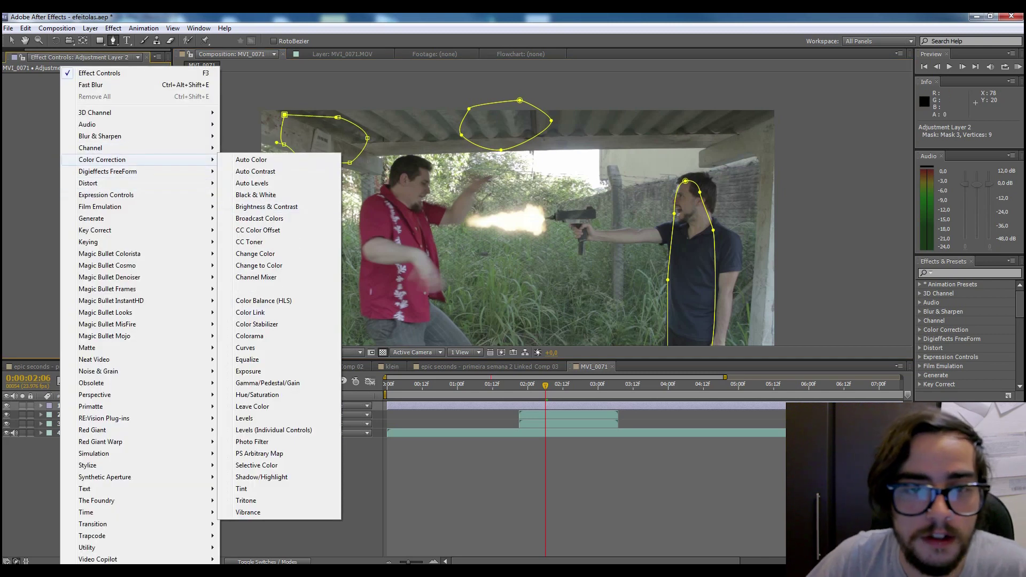
pyautogui.click(248, 348)
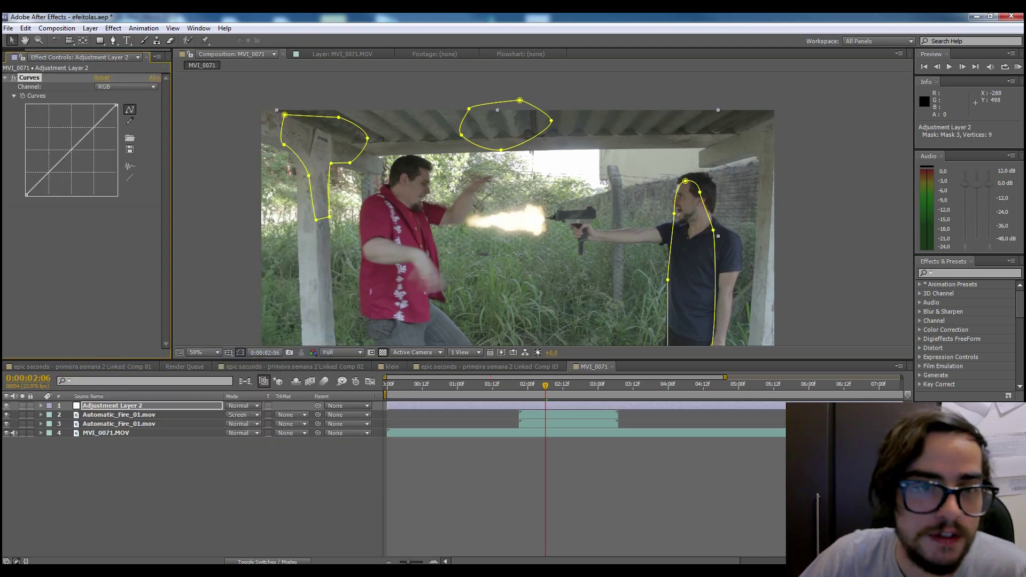
pyautogui.moveTo(63, 145); pyautogui.dragTo(60, 140)
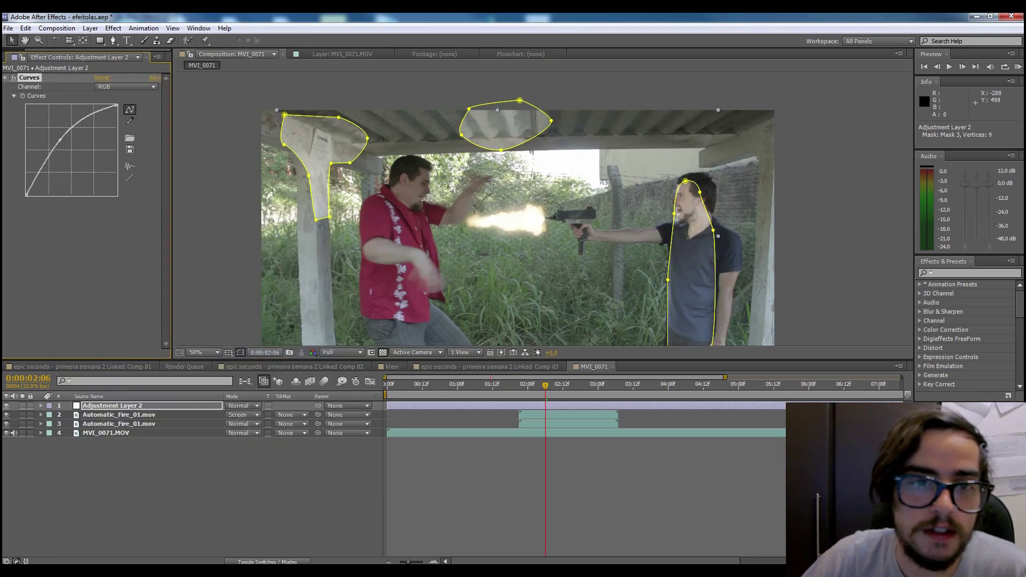
pyautogui.click(126, 87)
pyautogui.click(107, 109)
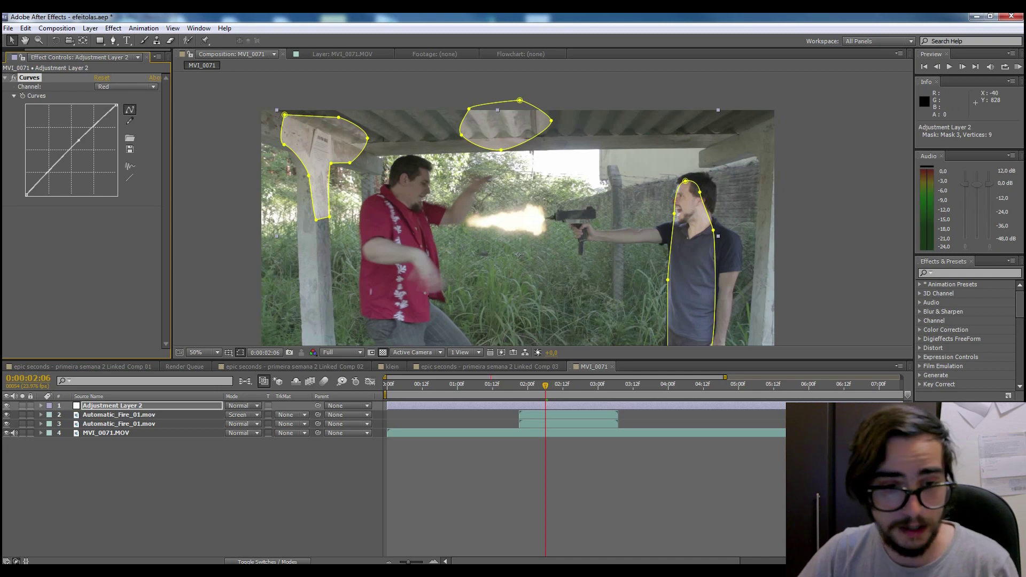
# - Feather the three masks to 78, 111 and 99 pixels, then deselect all and show Opacity
pyautogui.press('f')
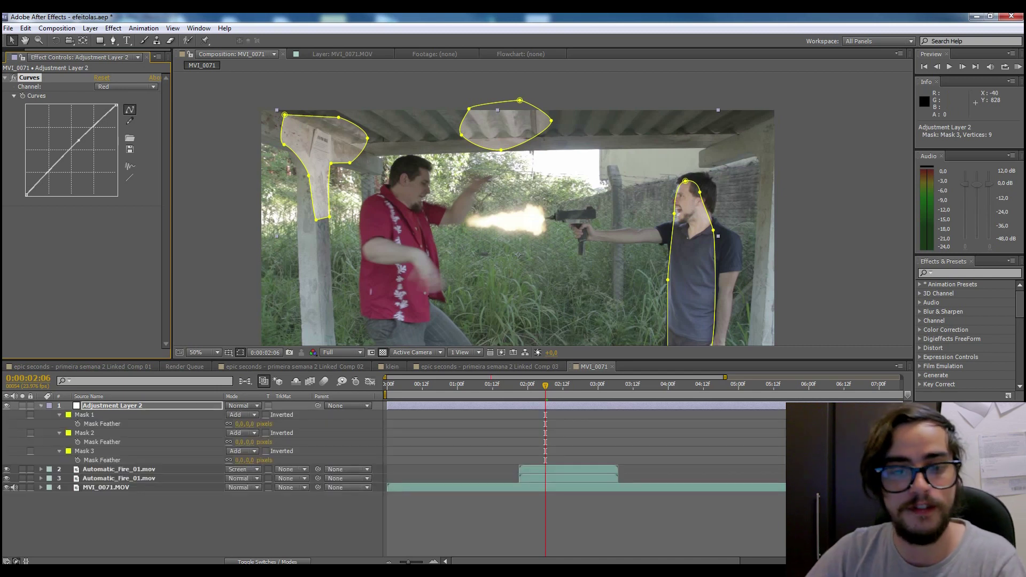
pyautogui.moveTo(251, 423); pyautogui.dragTo(272, 424)
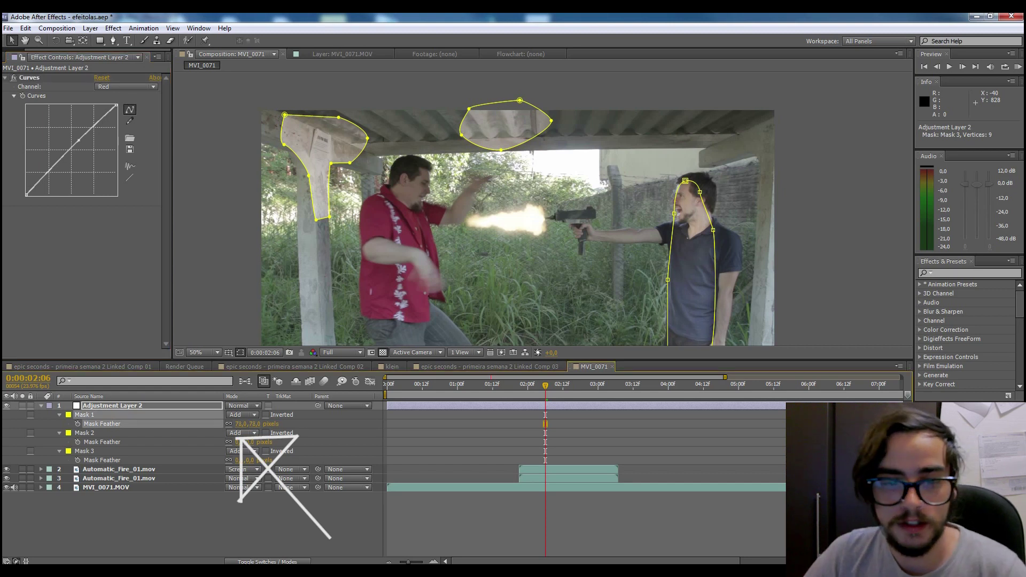
pyautogui.moveTo(243, 442); pyautogui.dragTo(267, 441)
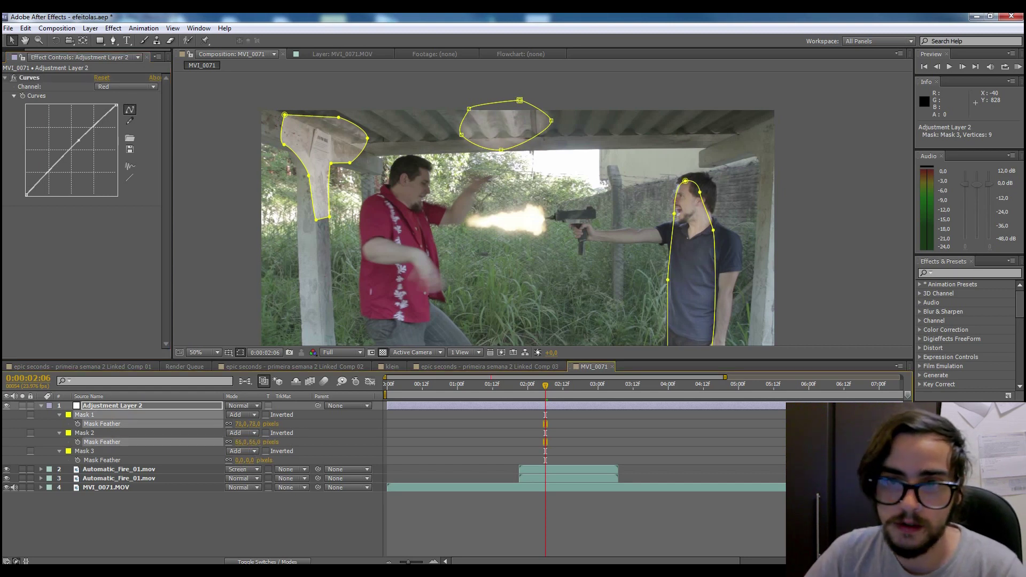
pyautogui.moveTo(241, 460); pyautogui.dragTo(256, 460)
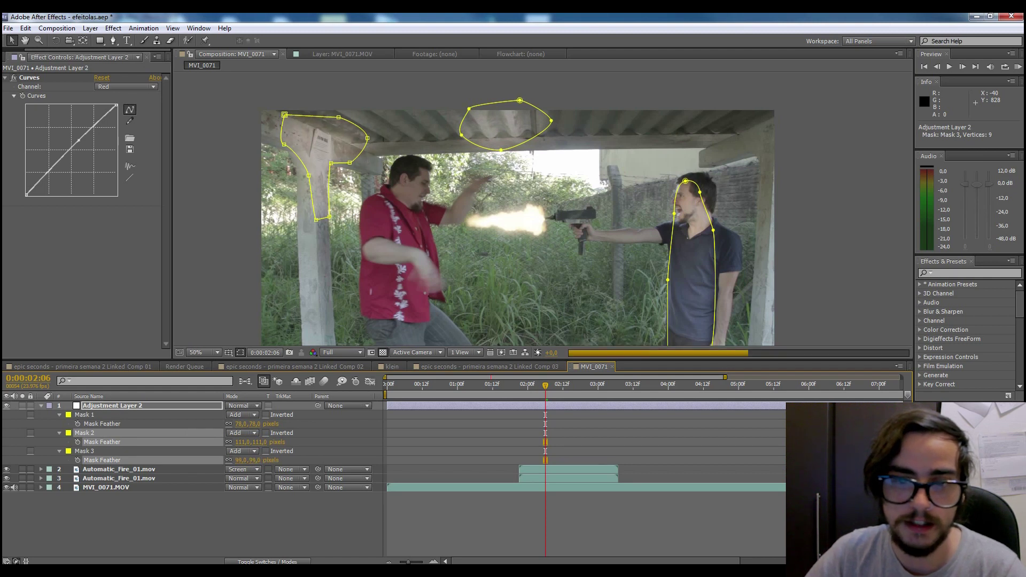
pyautogui.press('F2')
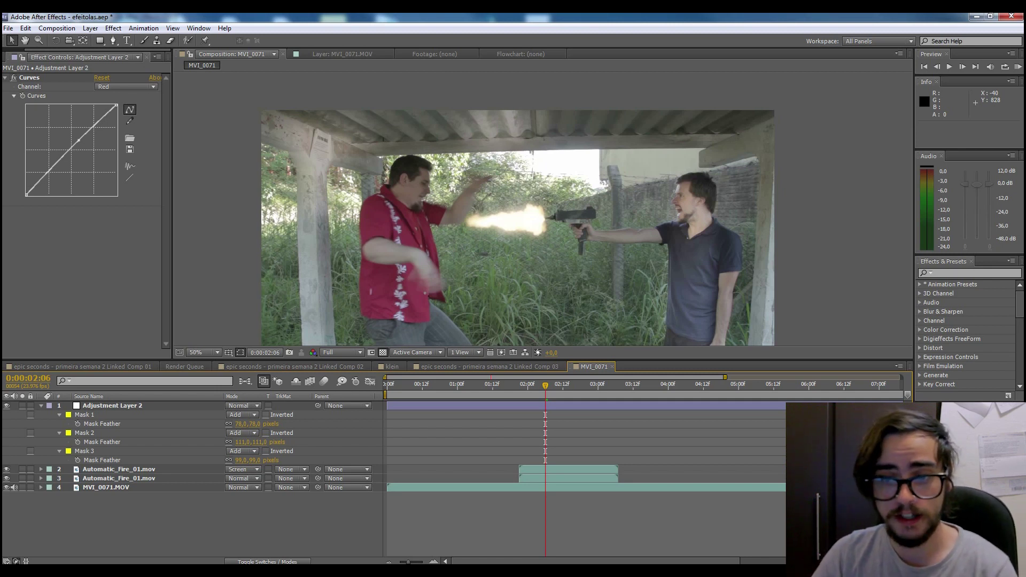
pyautogui.press('t')
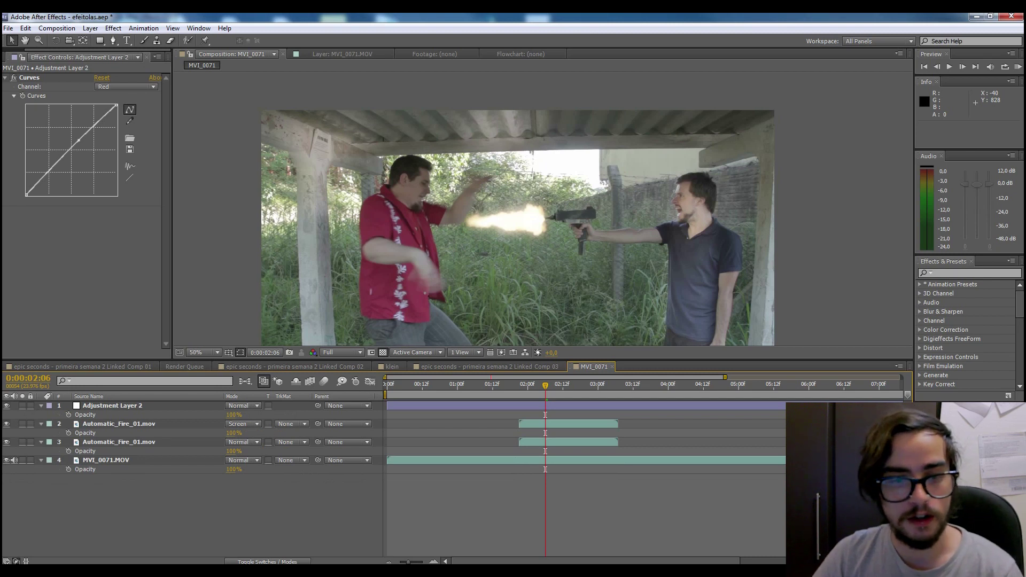
# - Keyframe Adjustment Layer 2's Opacity at 100% then 0% two frames later, and copy the pair
pyautogui.click(517, 255)
pyautogui.press('t')
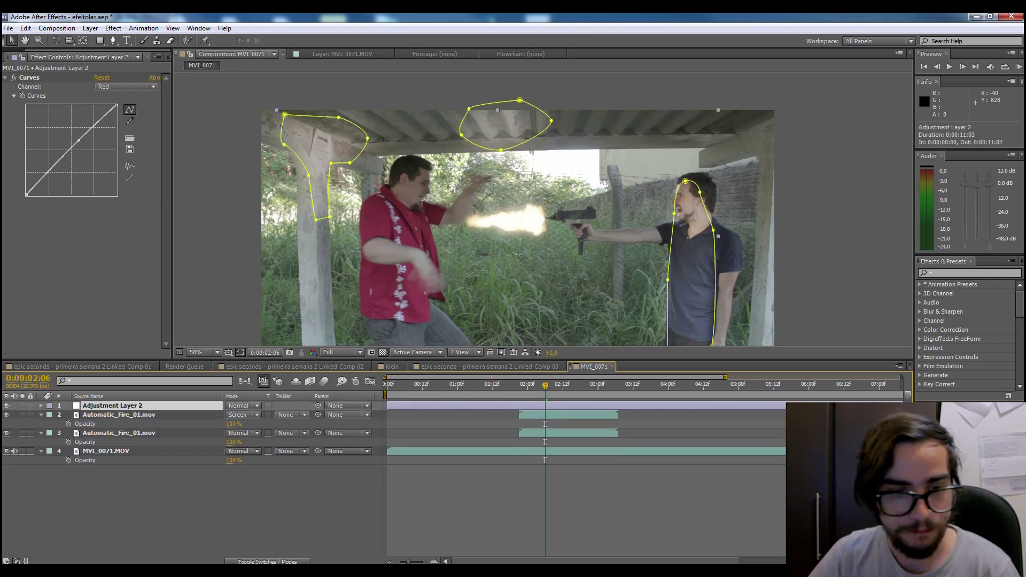
pyautogui.press('t')
pyautogui.hotkey('alt', 'shift', 't')
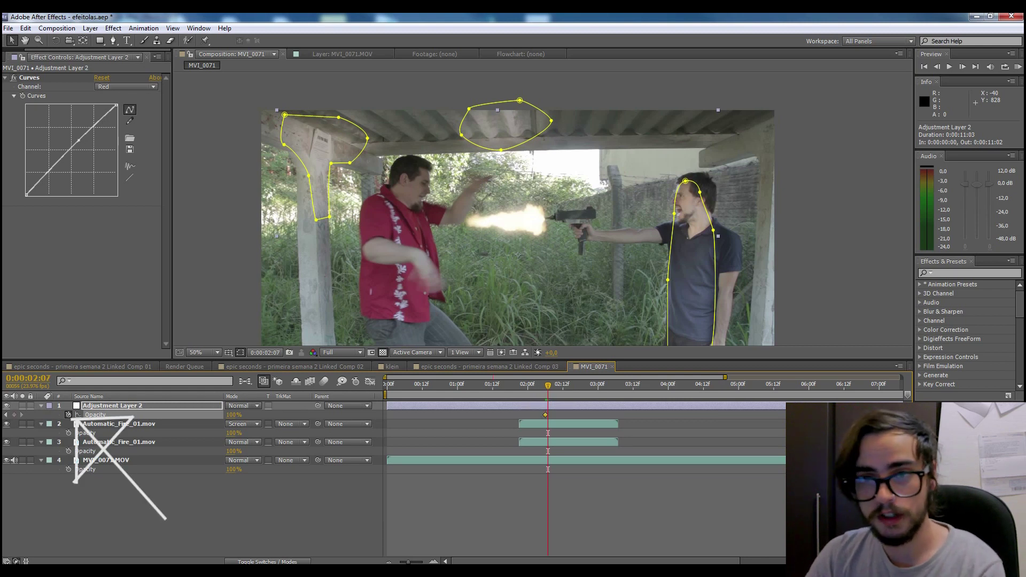
pyautogui.press('pagedown')
pyautogui.press('pagedown')
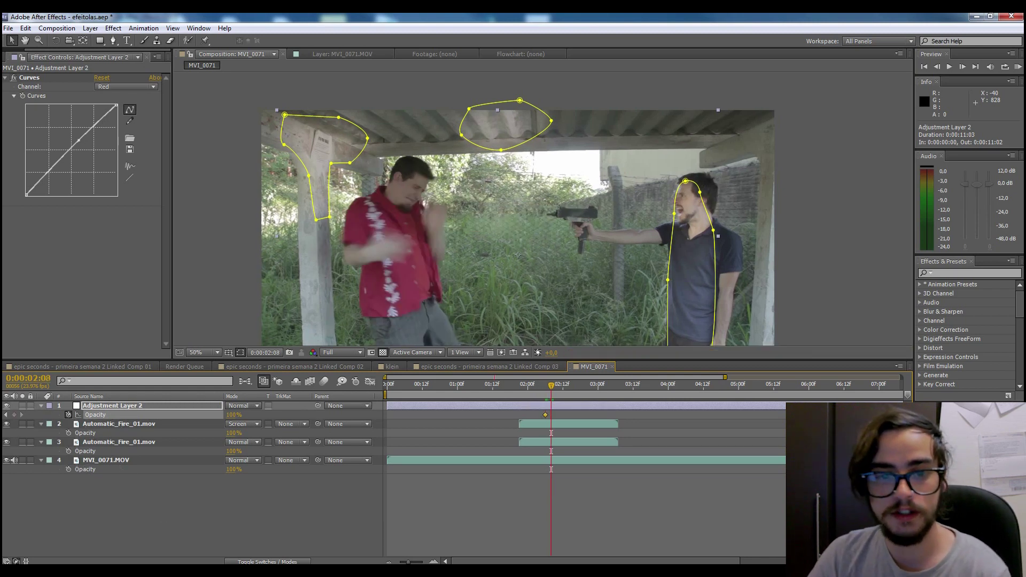
pyautogui.moveTo(232, 415); pyautogui.dragTo(214, 414)
pyautogui.moveTo(559, 422); pyautogui.dragTo(651, 521)
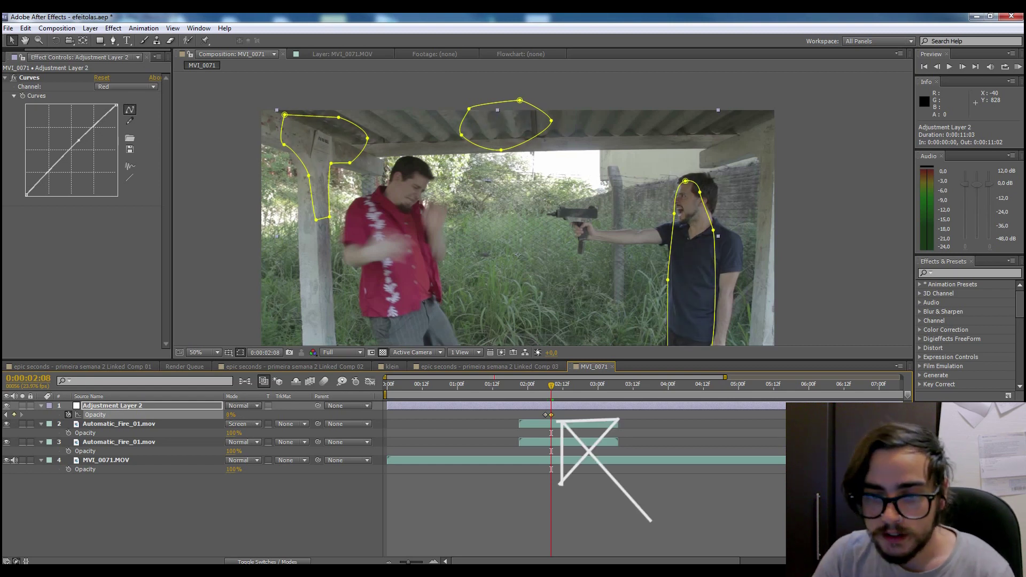
pyautogui.hotkey('ctrl', 'c')
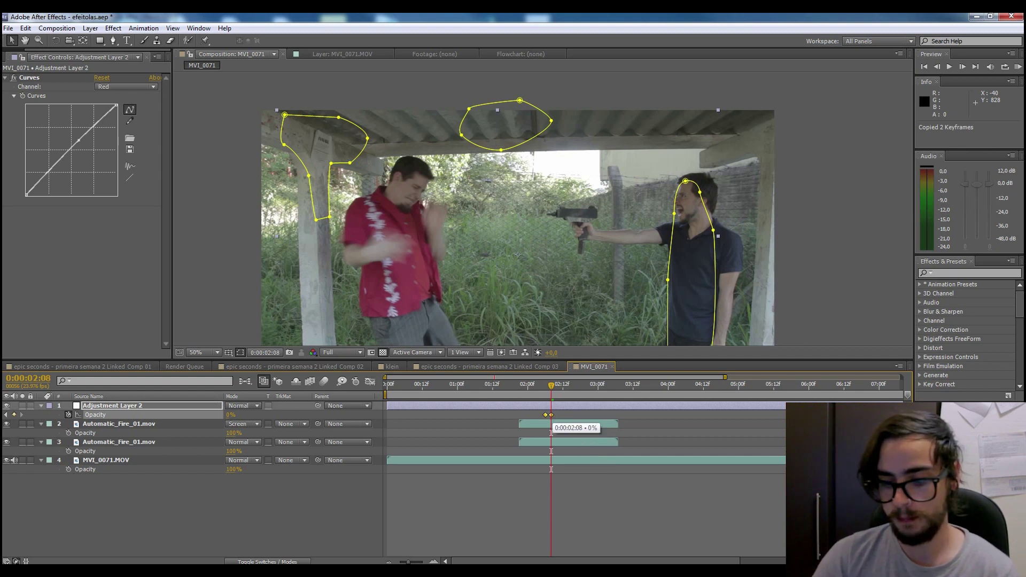
# - Paste the 100%/0% opacity keyframe pair repeatedly every few frames, undoing the extra final one
pyautogui.press('pagedown')
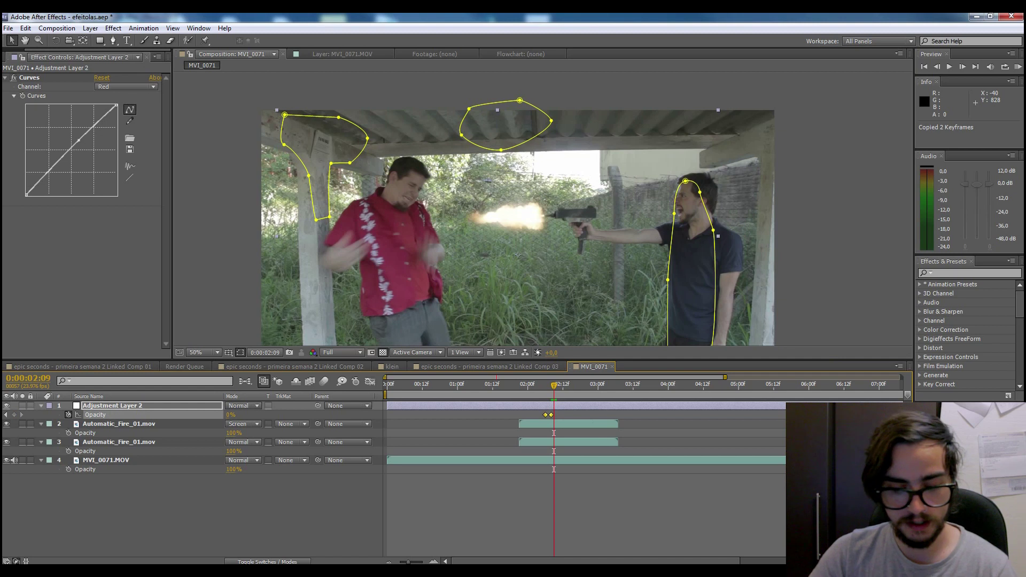
pyautogui.hotkey('ctrl', 'v')
pyautogui.press('pagedown')
pyautogui.press('pagedown')
pyautogui.press('pagedown')
pyautogui.hotkey('ctrl', 'c')
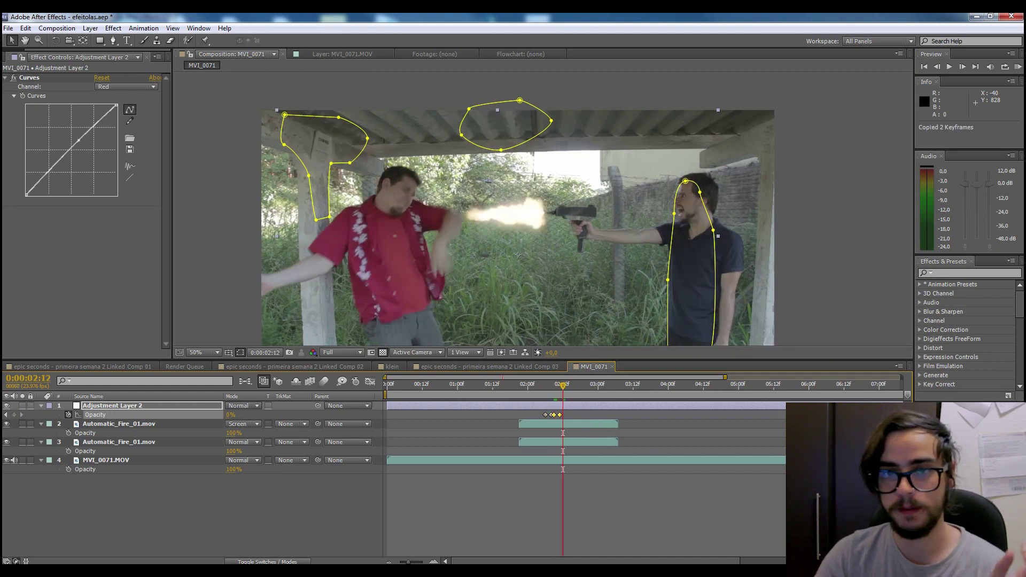
pyautogui.press('pagedown')
pyautogui.hotkey('ctrl', 'v')
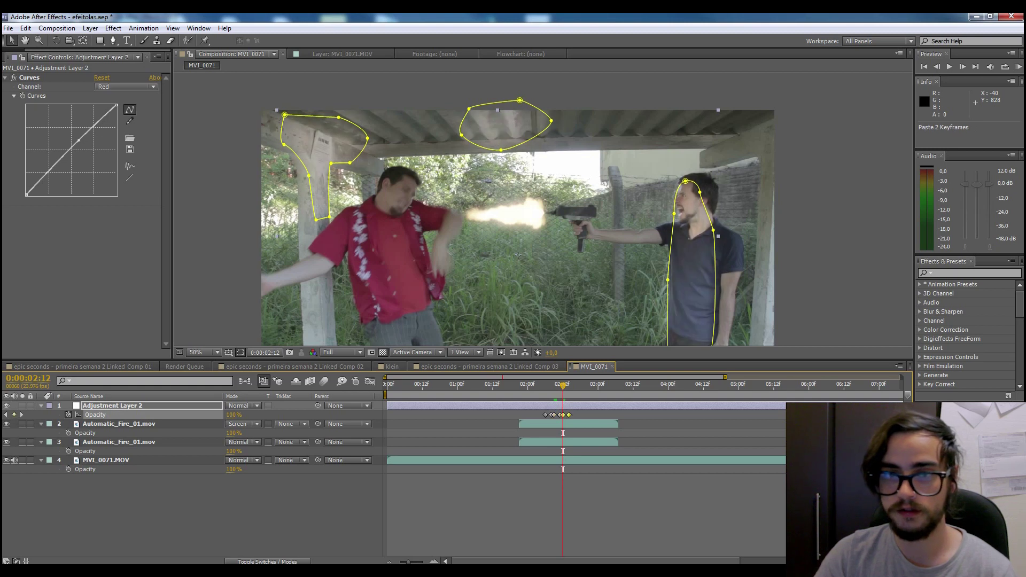
pyautogui.press('pagedown')
pyautogui.press('pagedown')
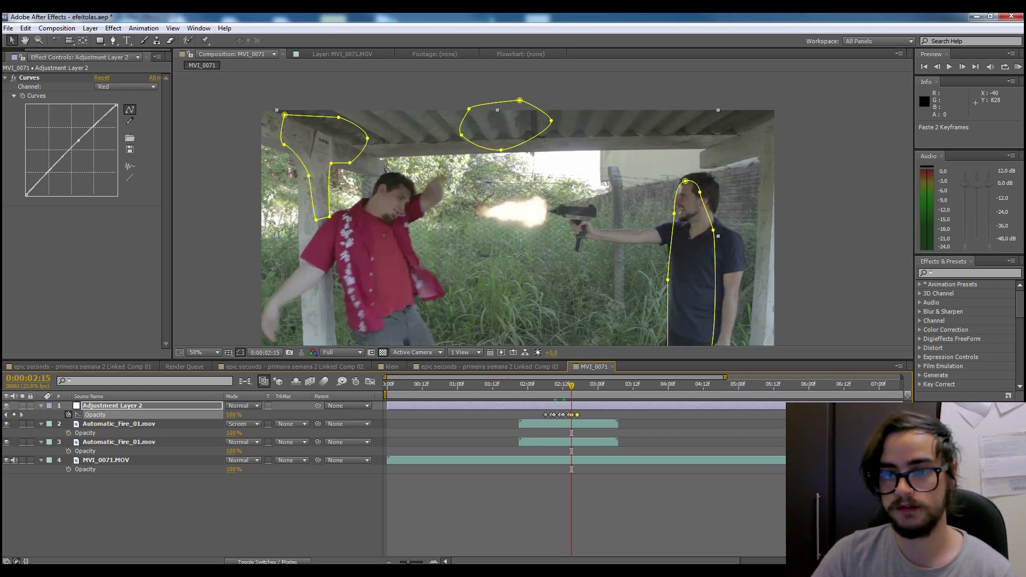
pyautogui.press('pagedown')
pyautogui.hotkey('ctrl', 'v')
pyautogui.press('pagedown')
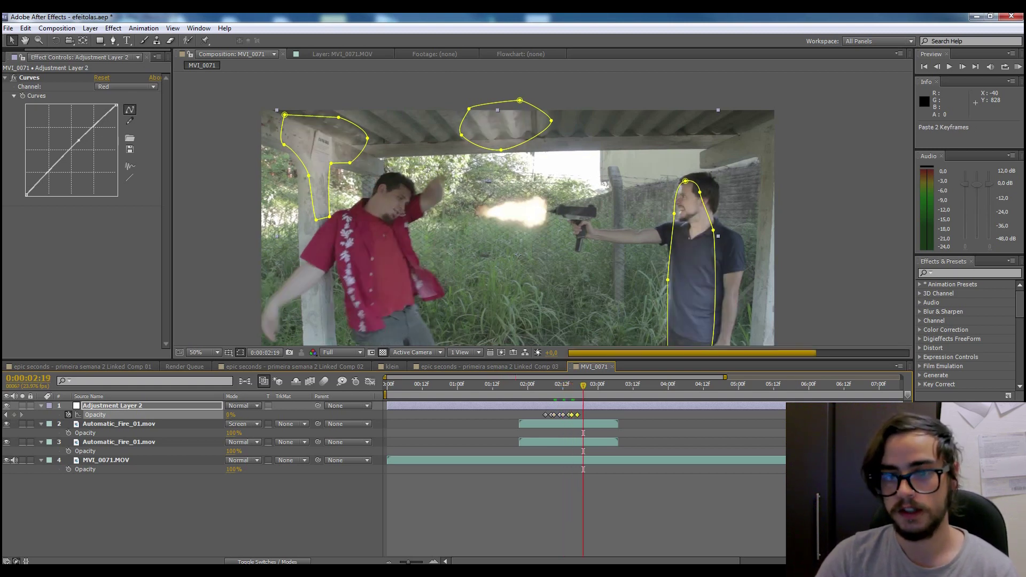
pyautogui.press('pagedown')
pyautogui.hotkey('ctrl', 'v')
pyautogui.press('pagedown')
pyautogui.press('pagedown')
pyautogui.press('pagedown')
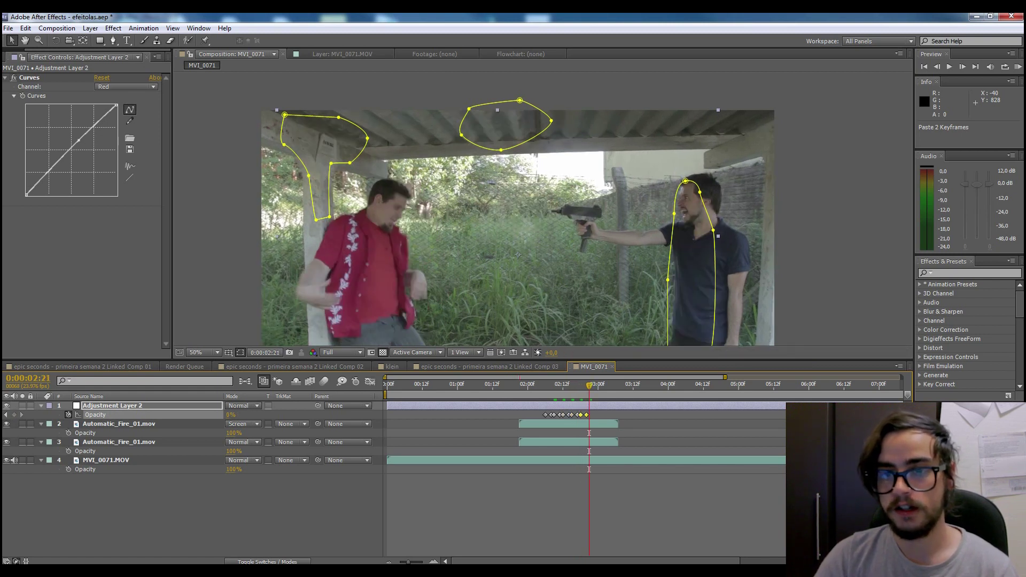
pyautogui.hotkey('ctrl', 'v')
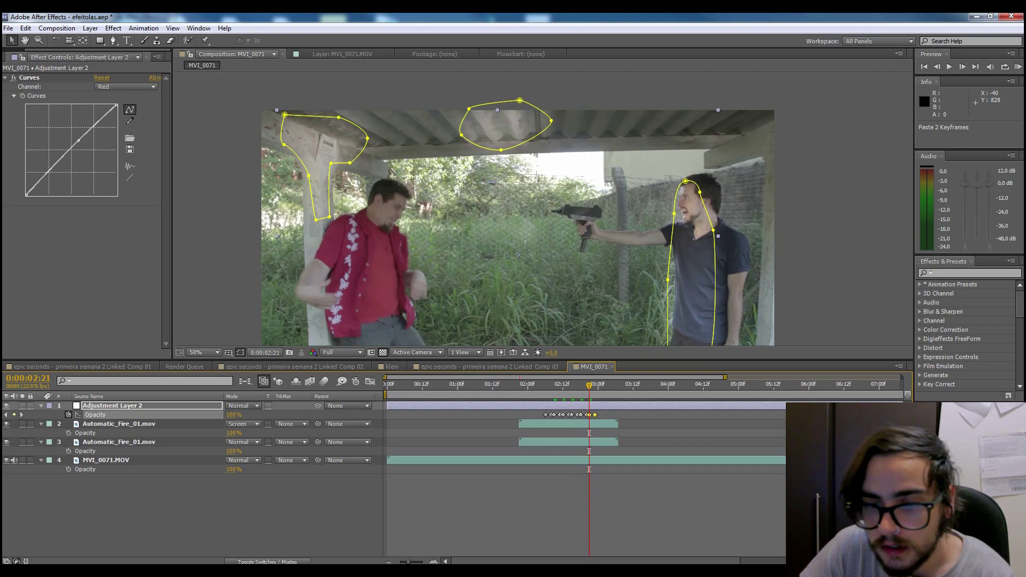
pyautogui.hotkey('ctrl', 'z')
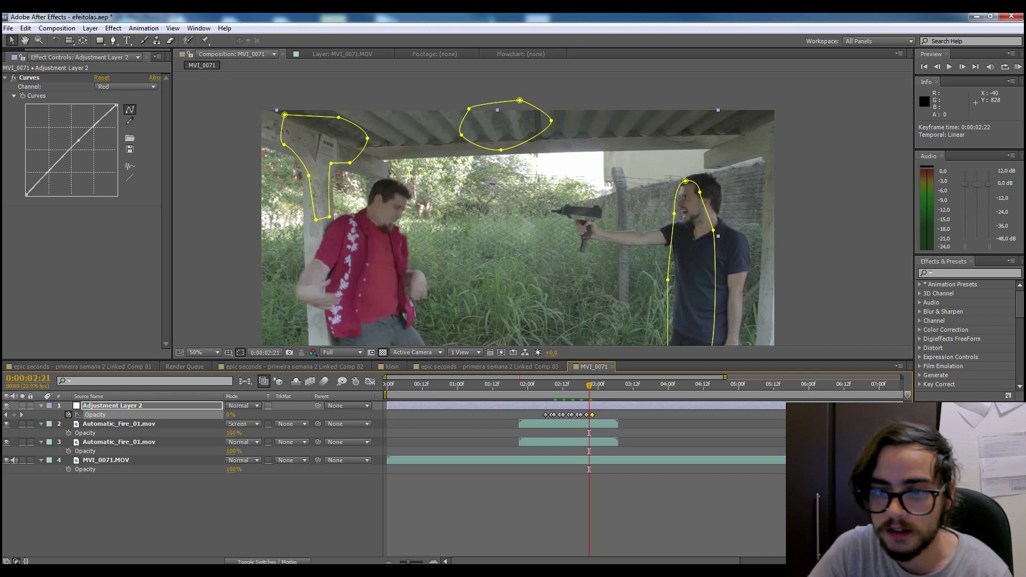
# - Preview the flicker and shift the opacity keyframes to start with the flash at 0:00:01:21
pyautogui.press('space')
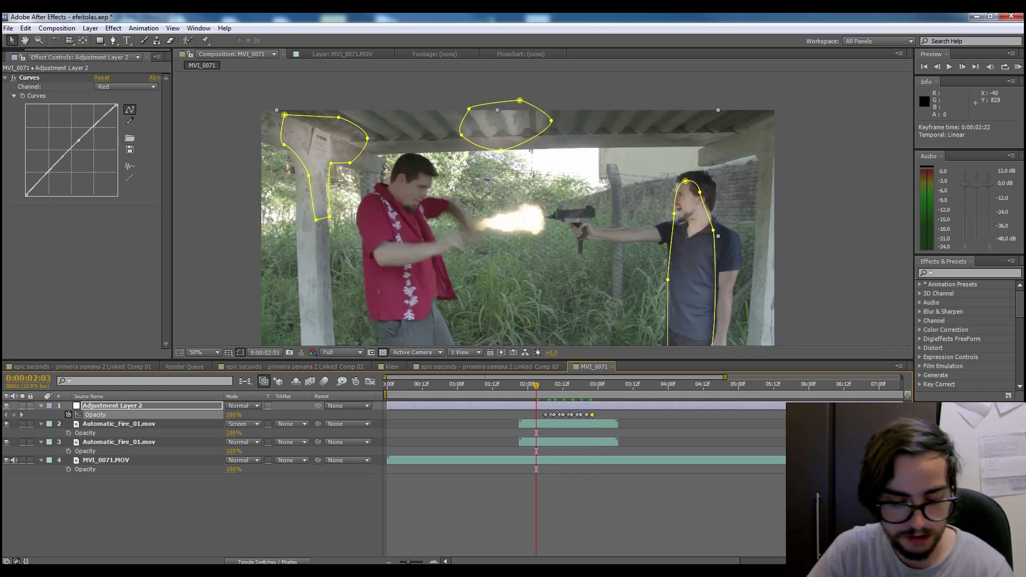
pyautogui.hotkey('ctrl', 'v')
pyautogui.press('pageup')
pyautogui.press('pageup')
pyautogui.press('pageup')
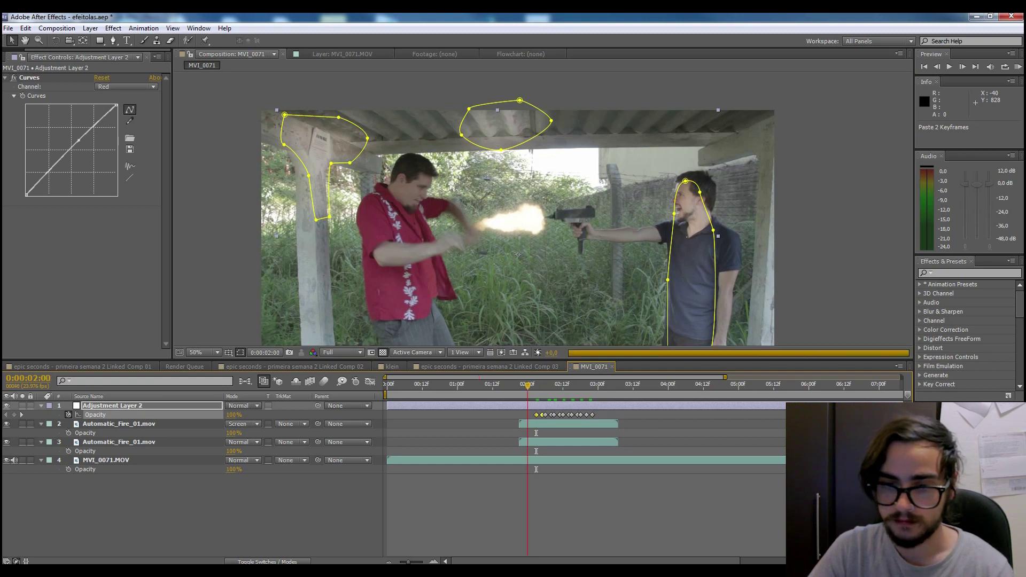
pyautogui.press('pagedown')
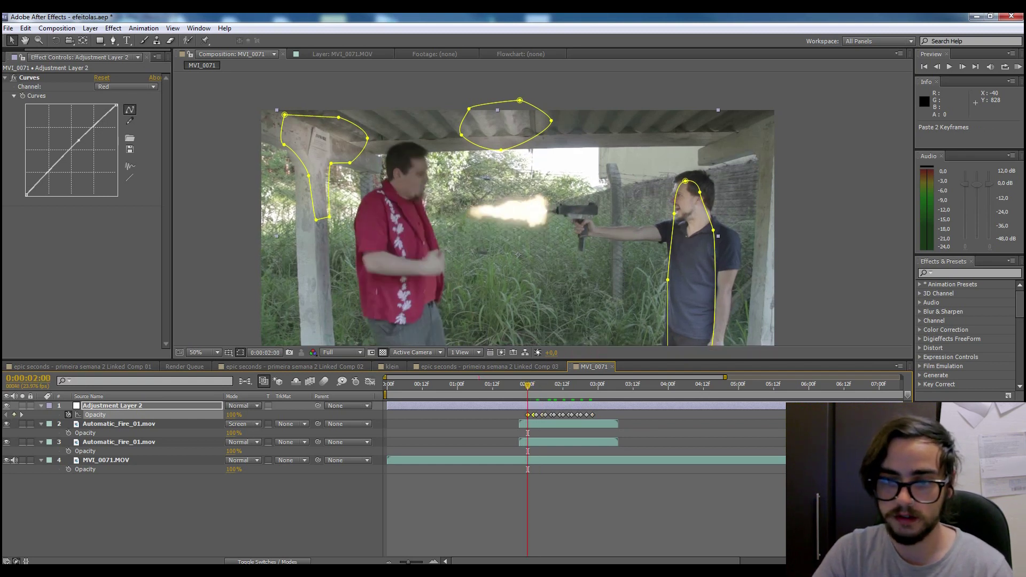
pyautogui.press('pageup')
pyautogui.press('pageup')
pyautogui.press('pageup')
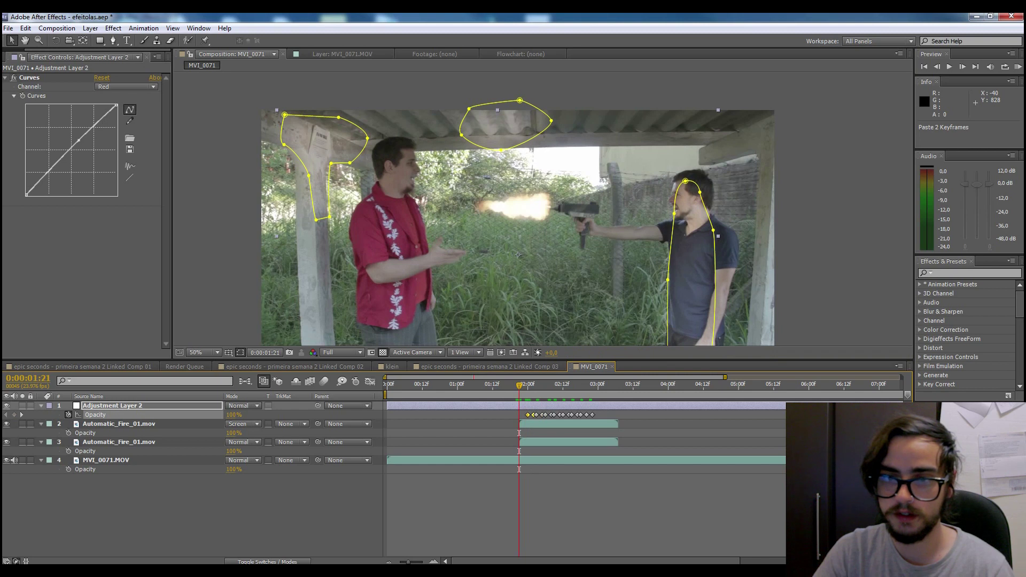
pyautogui.moveTo(527, 414); pyautogui.dragTo(518, 414)
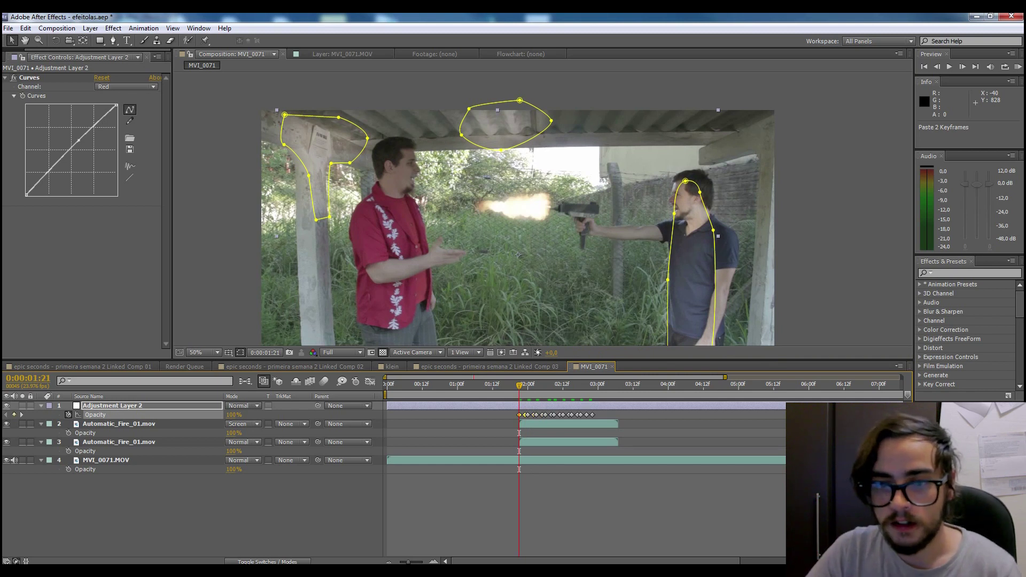
pyautogui.press('pageup')
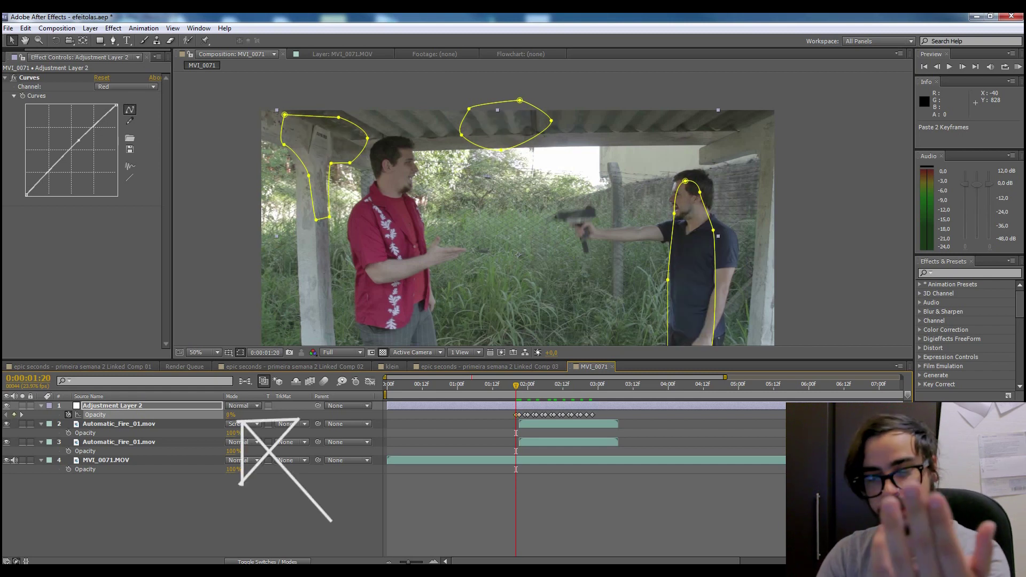
pyautogui.press('pagedown')
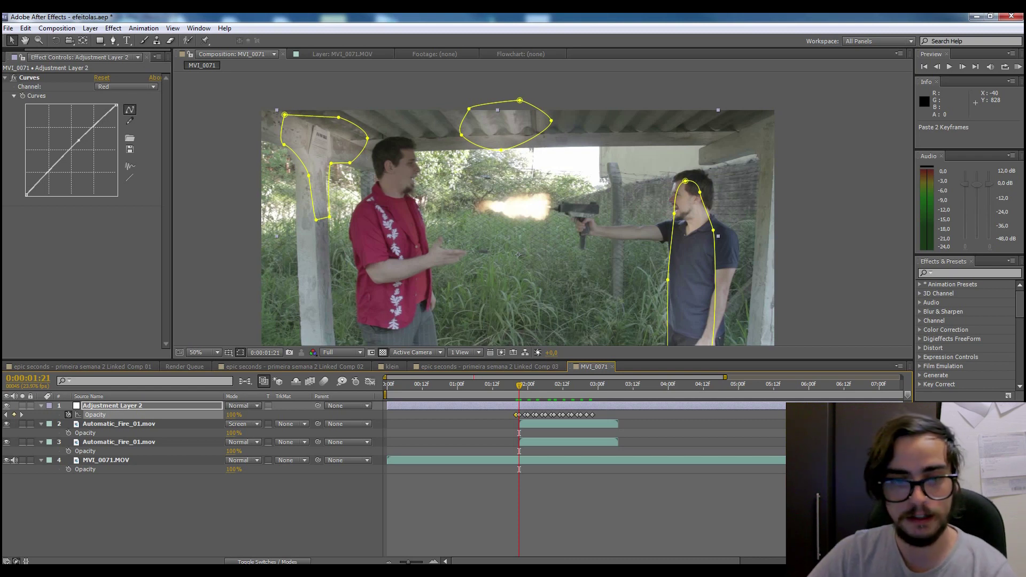
# - Set a Position keyframe on Adjustment Layer 2 at 0:00:01:21, then nudge it three frames later
pyautogui.press('p')
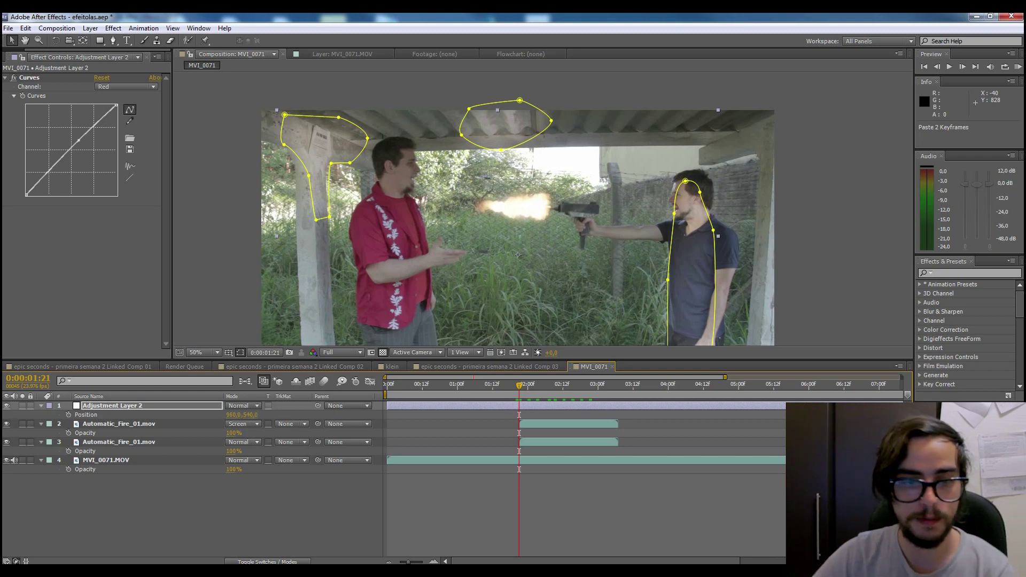
pyautogui.press('F2')
pyautogui.hotkey('alt', 'shift', 'p')
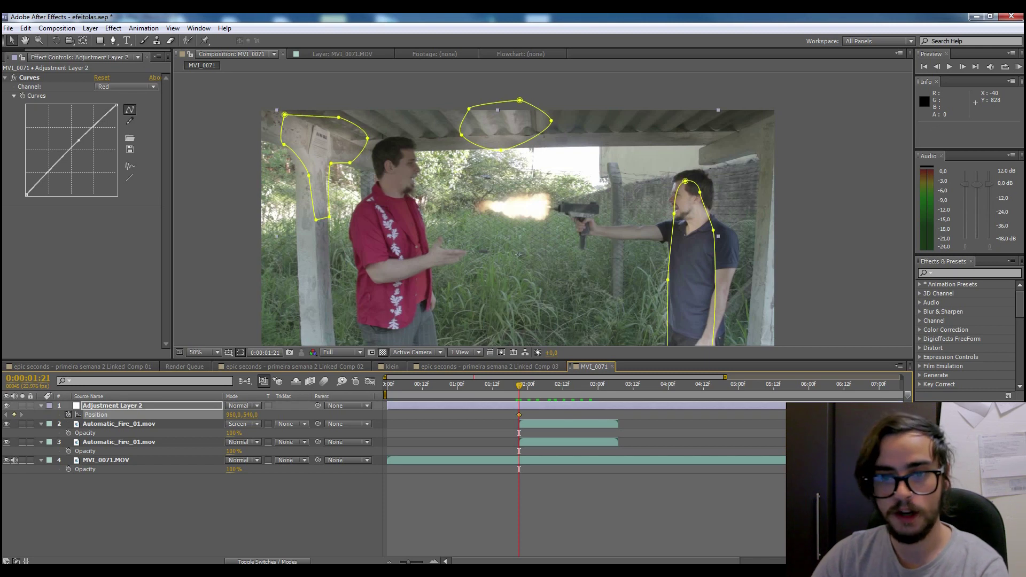
pyautogui.press('pagedown')
pyautogui.press('pagedown')
pyautogui.press('pagedown')
pyautogui.moveTo(518, 255); pyautogui.dragTo(515, 252)
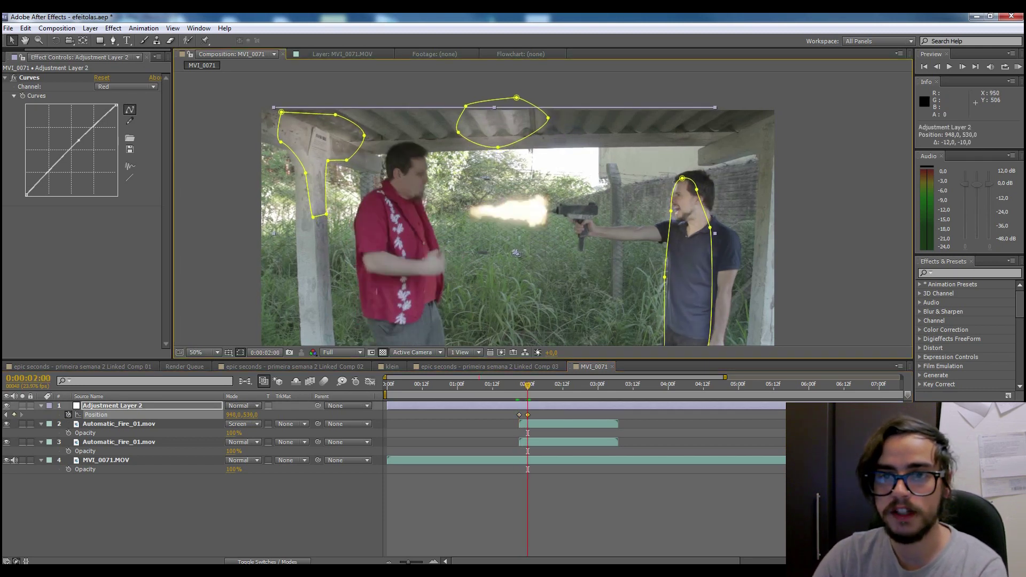
# - Add further Position nudges through 0:00:03:05 to keep the masked light aligned, then deselect
pyautogui.press('pagedown')
pyautogui.press('pagedown')
pyautogui.press('pagedown')
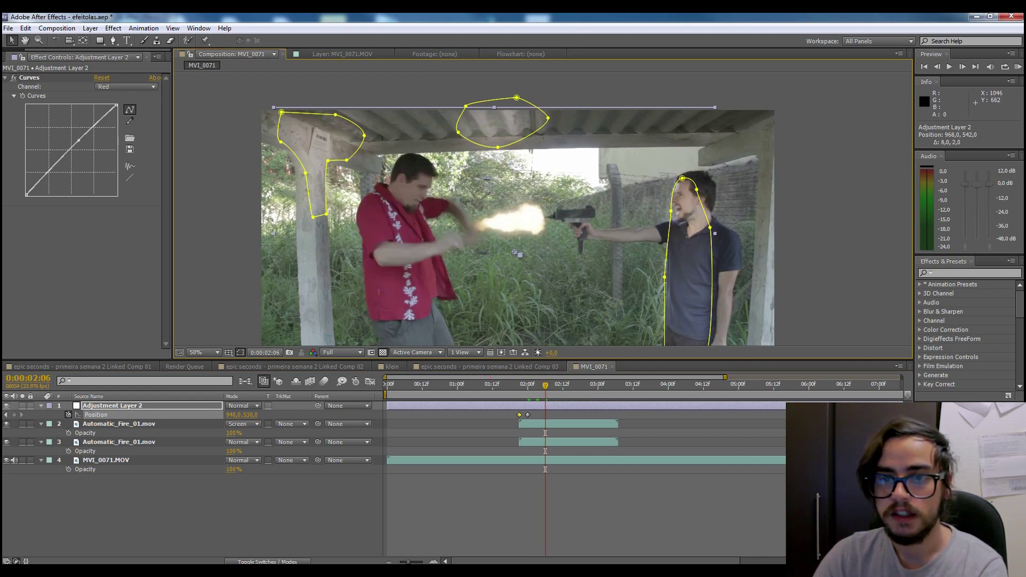
pyautogui.press('pagedown')
pyautogui.press('pagedown')
pyautogui.press('pagedown')
pyautogui.press('pagedown')
pyautogui.press('pagedown')
pyautogui.press('pagedown')
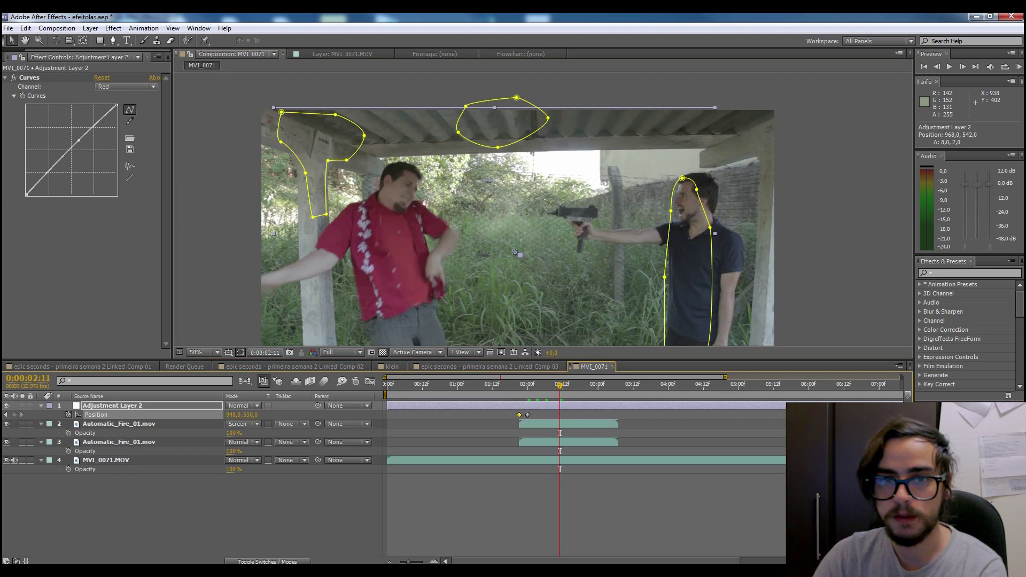
pyautogui.moveTo(514, 252); pyautogui.dragTo(516, 253)
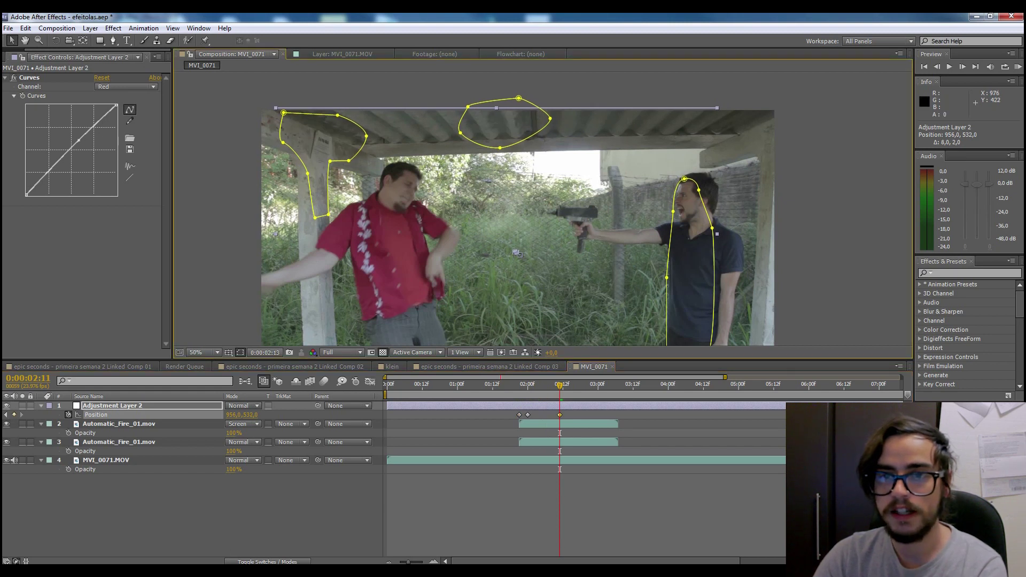
pyautogui.press('pagedown')
pyautogui.press('pagedown')
pyautogui.press('pagedown')
pyautogui.press('pagedown')
pyautogui.press('pagedown')
pyautogui.press('pagedown')
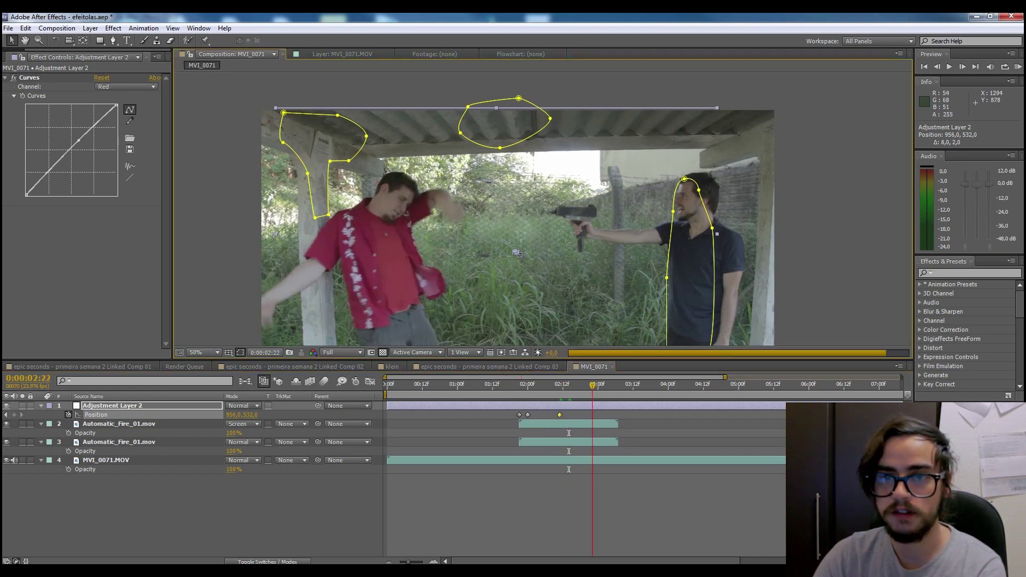
pyautogui.moveTo(513, 250); pyautogui.dragTo(515, 250)
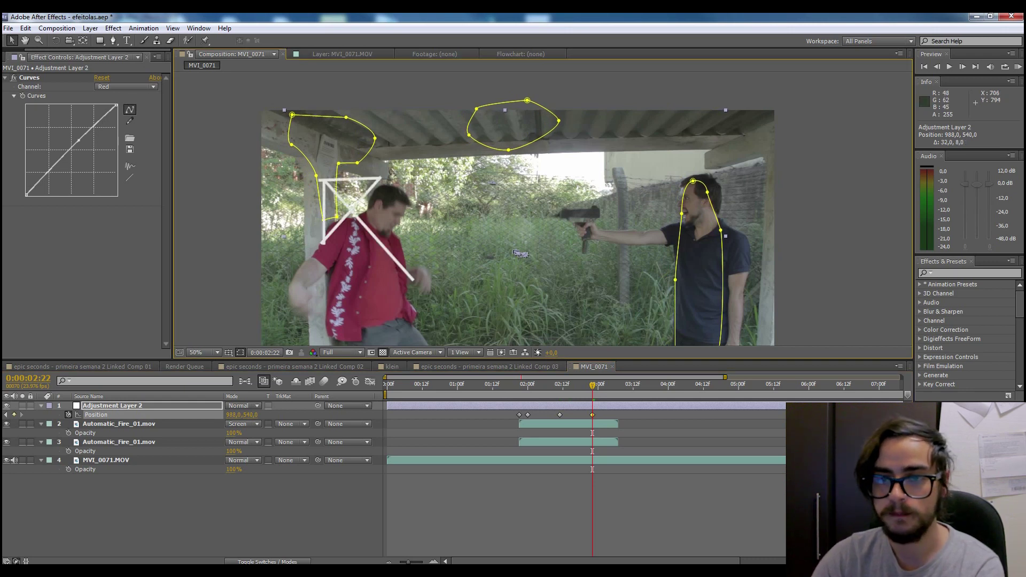
pyautogui.press('pagedown')
pyautogui.press('pagedown')
pyautogui.press('pagedown')
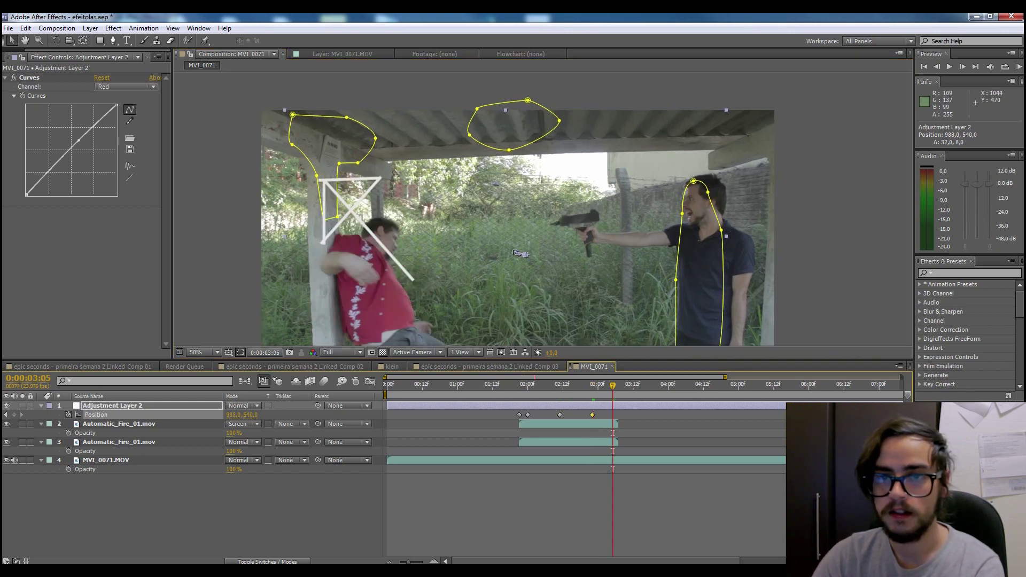
pyautogui.moveTo(518, 253); pyautogui.dragTo(522, 254)
pyautogui.press('j')
pyautogui.press('j')
pyautogui.press('j')
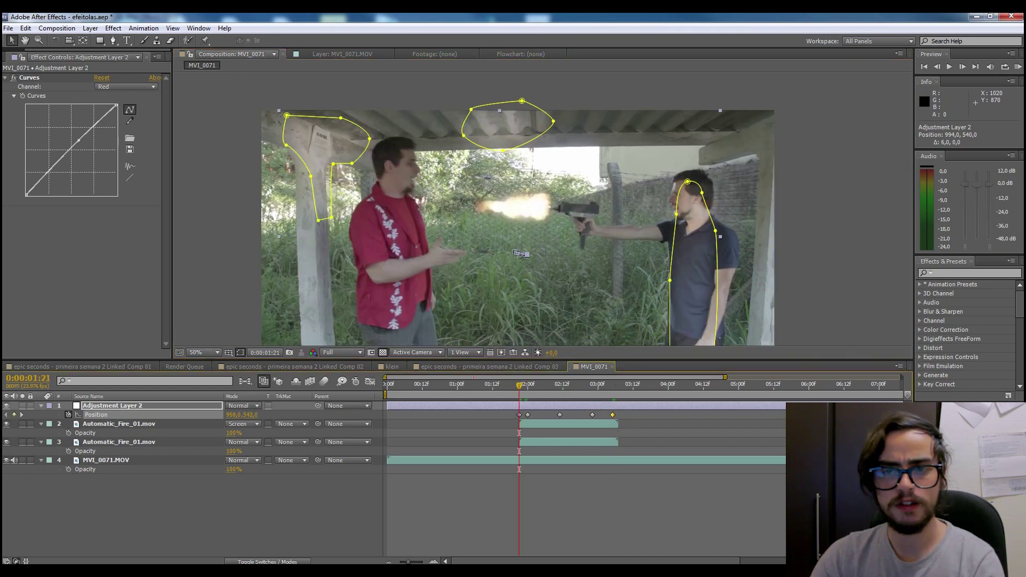
pyautogui.press('F2')
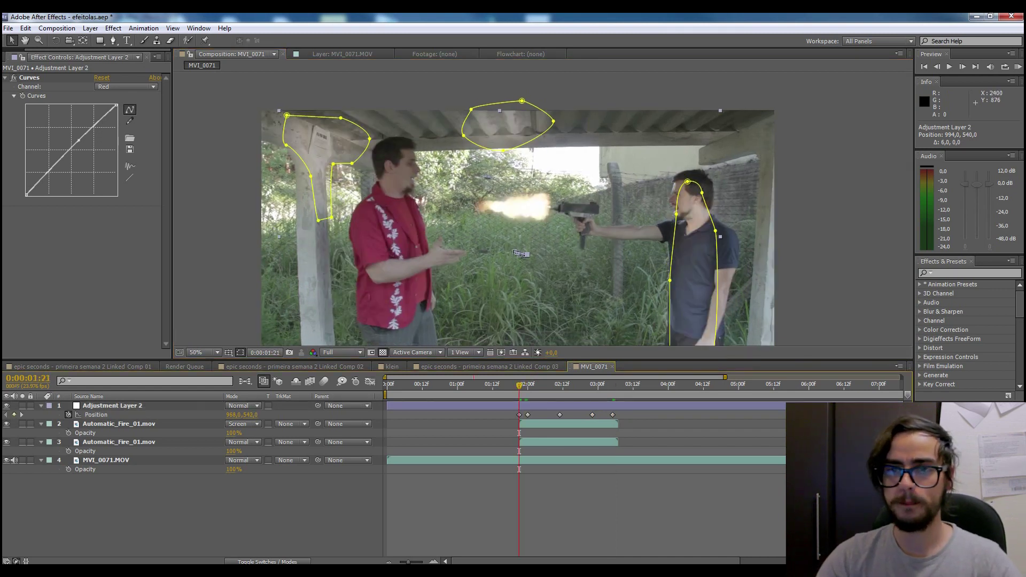
pyautogui.press('F2')
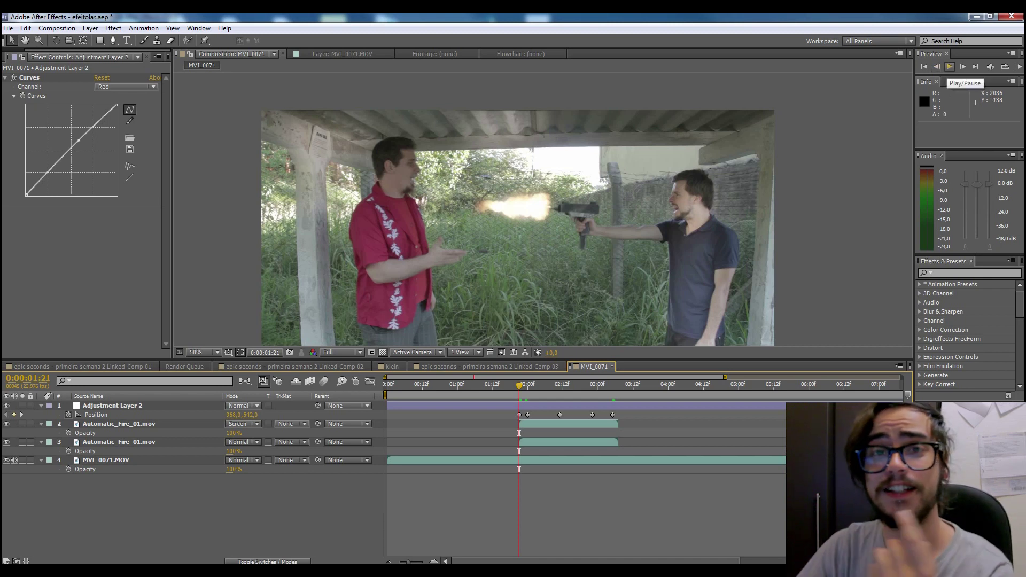
pyautogui.click(949, 67)
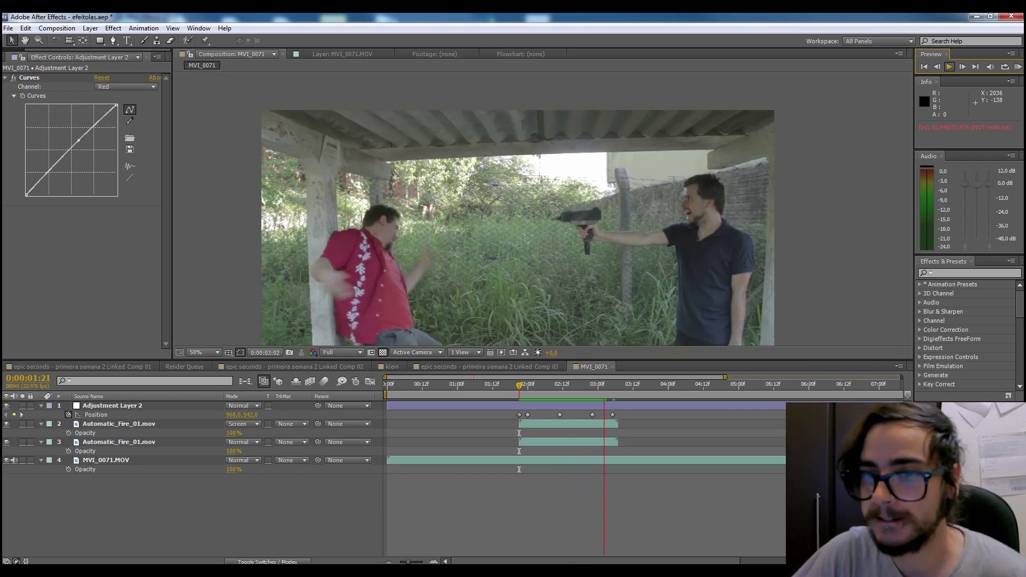
pyautogui.press('space')
pyautogui.press('space')
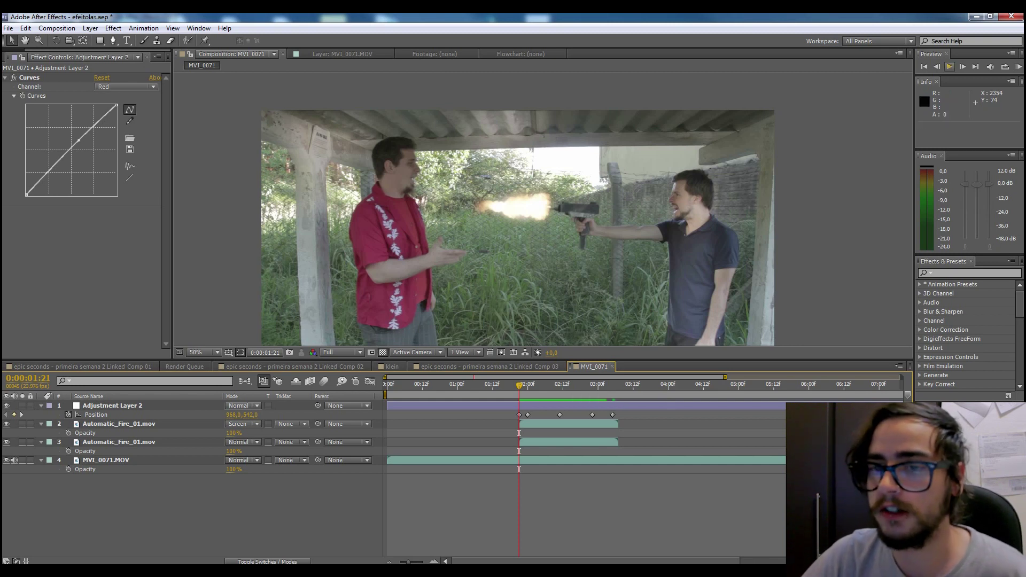
pyautogui.press('space')
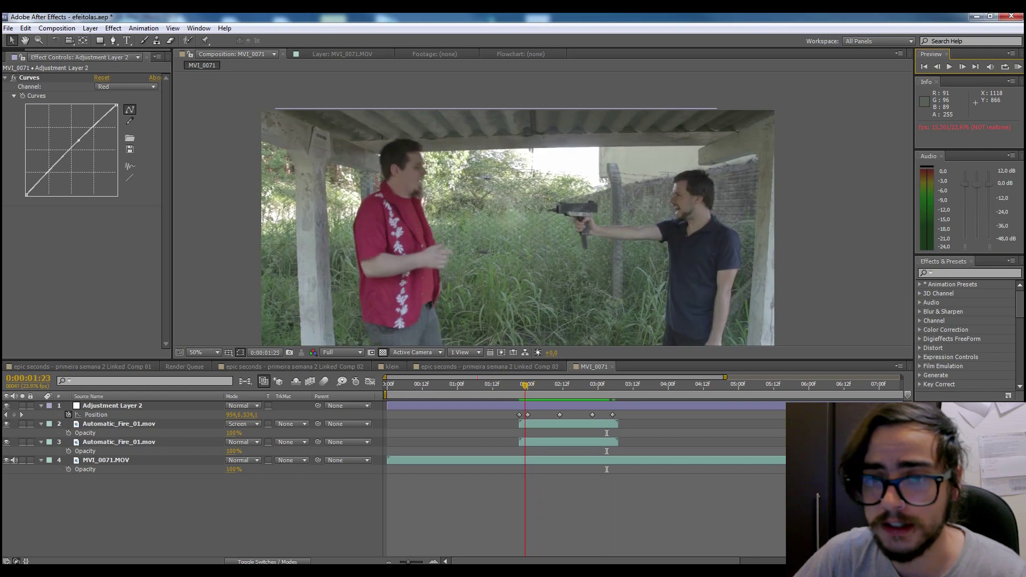
pyautogui.press('pageup')
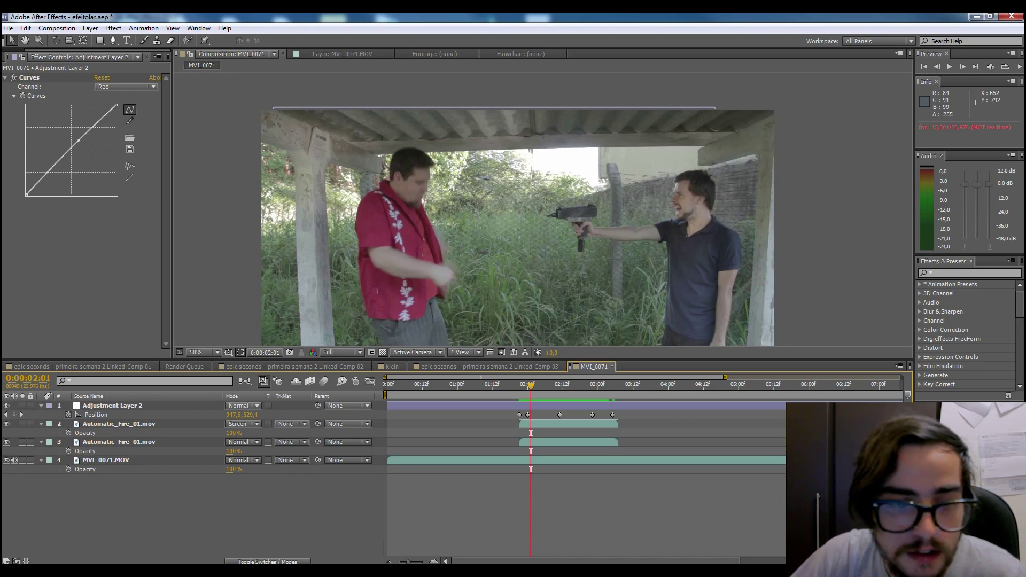
pyautogui.click(22, 406)
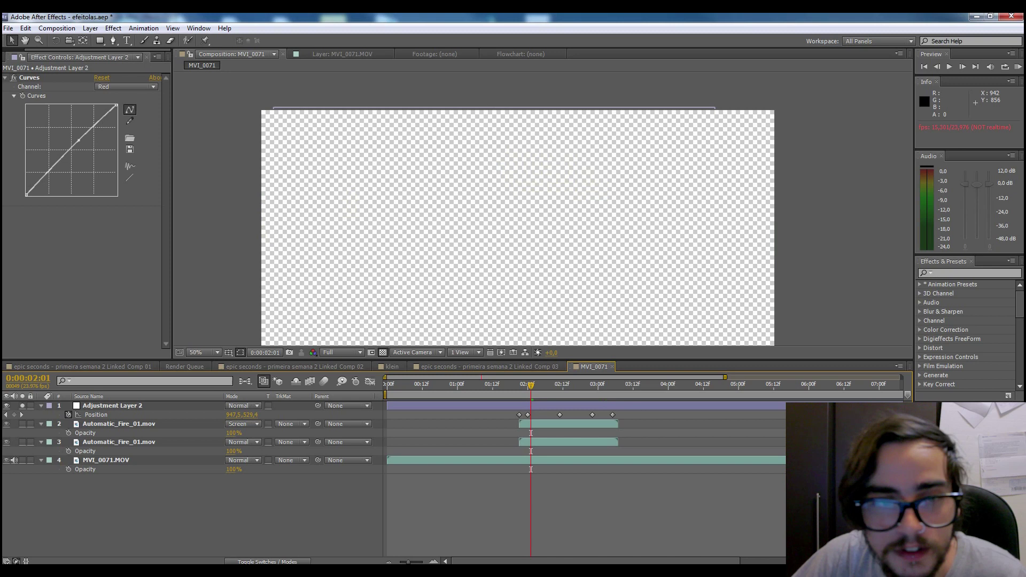
# - Create a new full-frame black solid layer, Black Solid 1
pyautogui.rightClick(156, 506)
pyautogui.moveTo(240, 401)
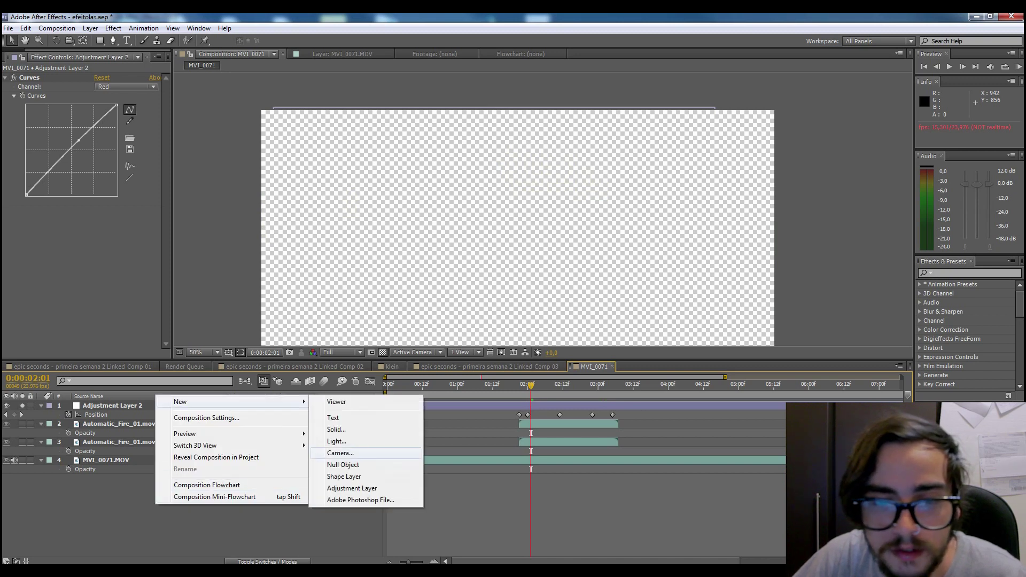
pyautogui.click(336, 429)
pyautogui.click(111, 195)
pyautogui.click(143, 169)
pyautogui.click(245, 36)
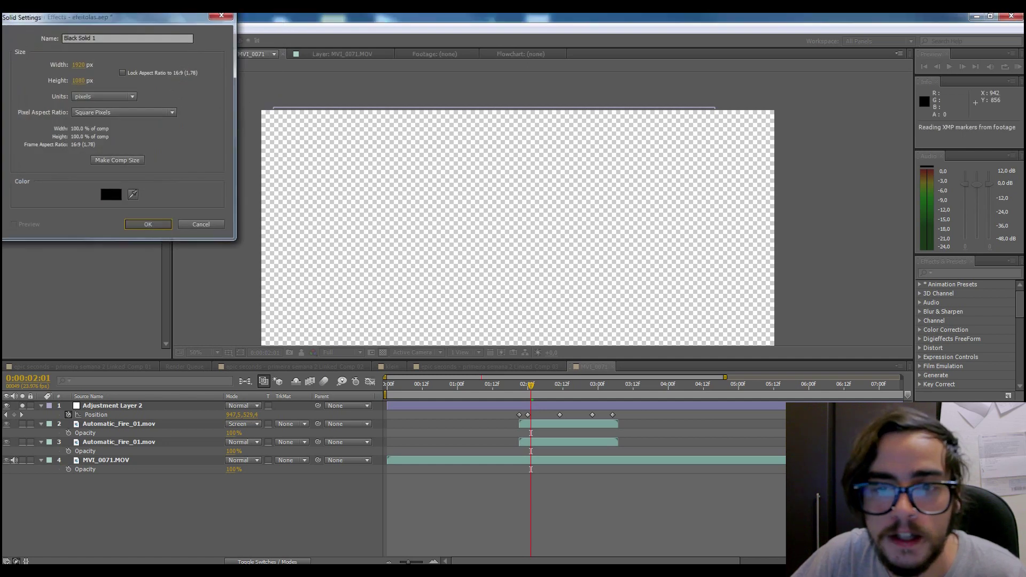
pyautogui.click(148, 225)
# - Move Black Solid 1 below MVI_0071 and compare the flash and smoke frames around 2:01
pyautogui.moveTo(101, 406); pyautogui.dragTo(120, 541)
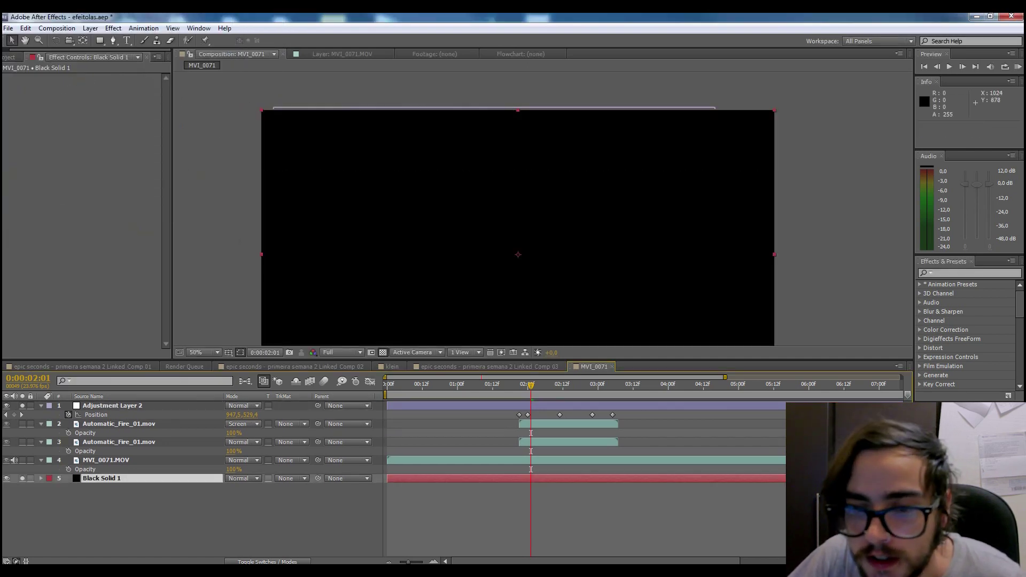
pyautogui.press('pageup')
pyautogui.press('pageup')
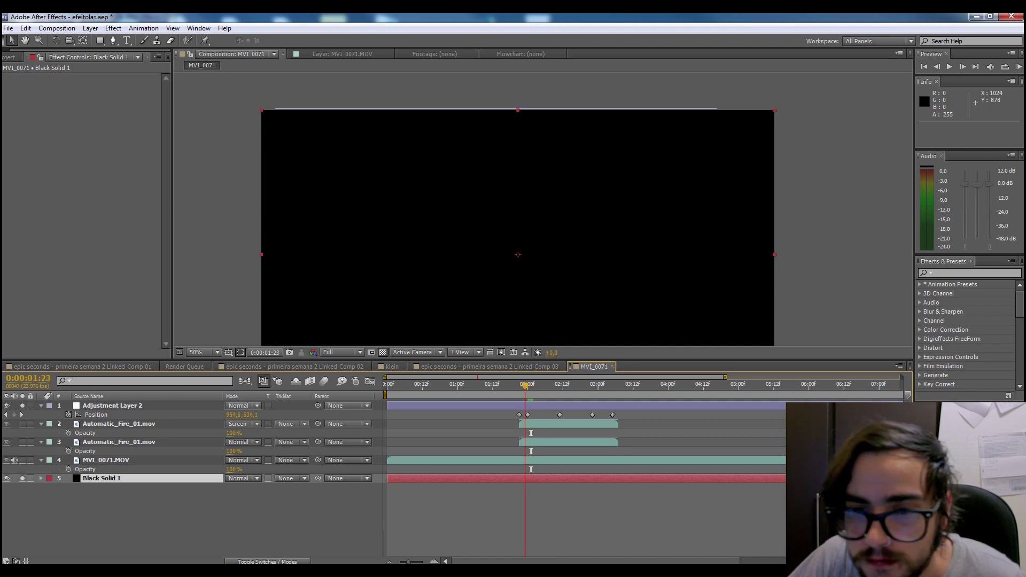
pyautogui.press('pageup')
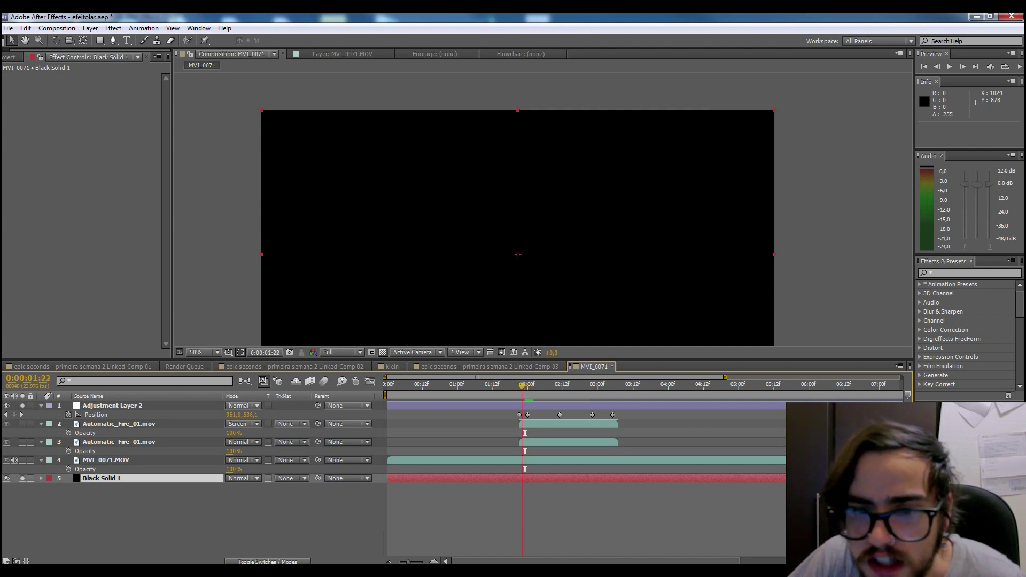
pyautogui.press('pagedown')
pyautogui.press('pagedown')
pyautogui.press('pagedown')
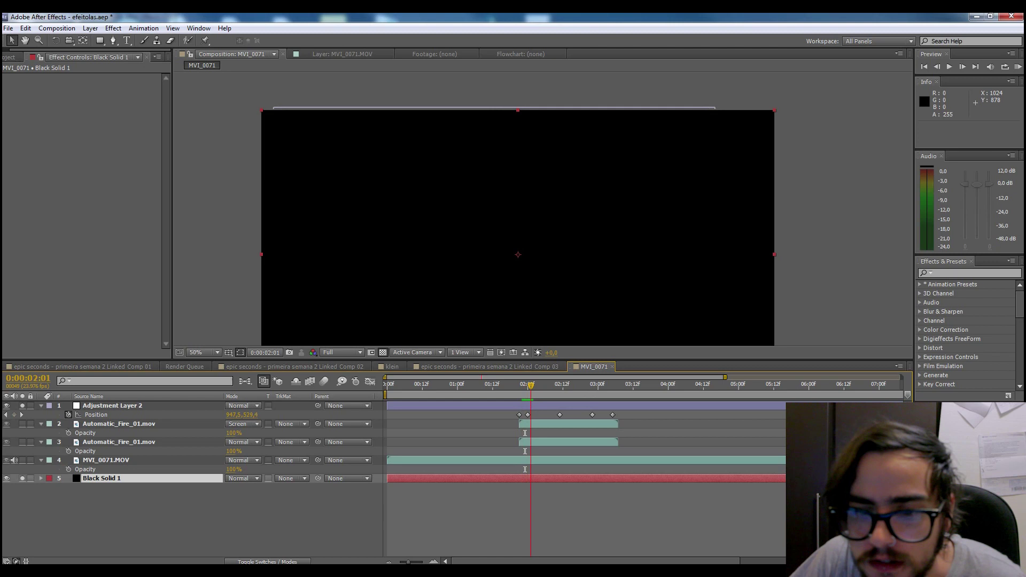
pyautogui.press('pagedown')
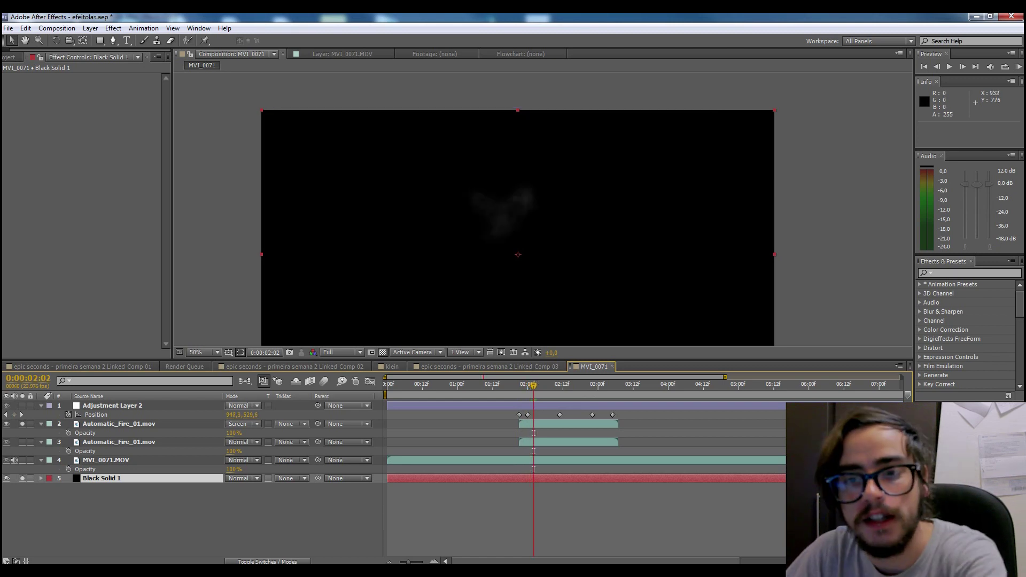
pyautogui.press('pageup')
pyautogui.press('pagedown')
pyautogui.press('pageup')
pyautogui.press('pageup')
pyautogui.press('pagedown')
pyautogui.press('pageup')
pyautogui.press('pagedown')
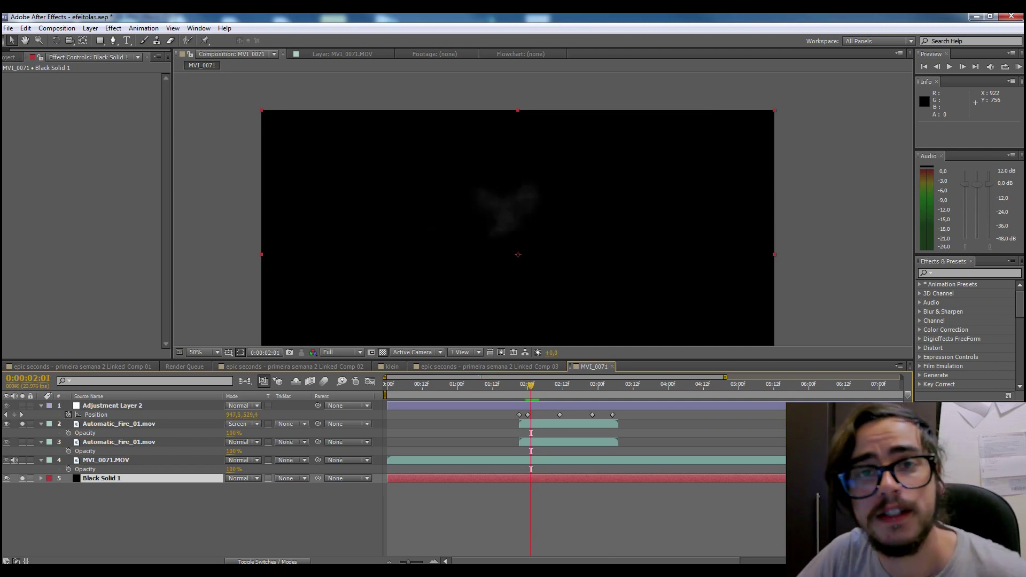